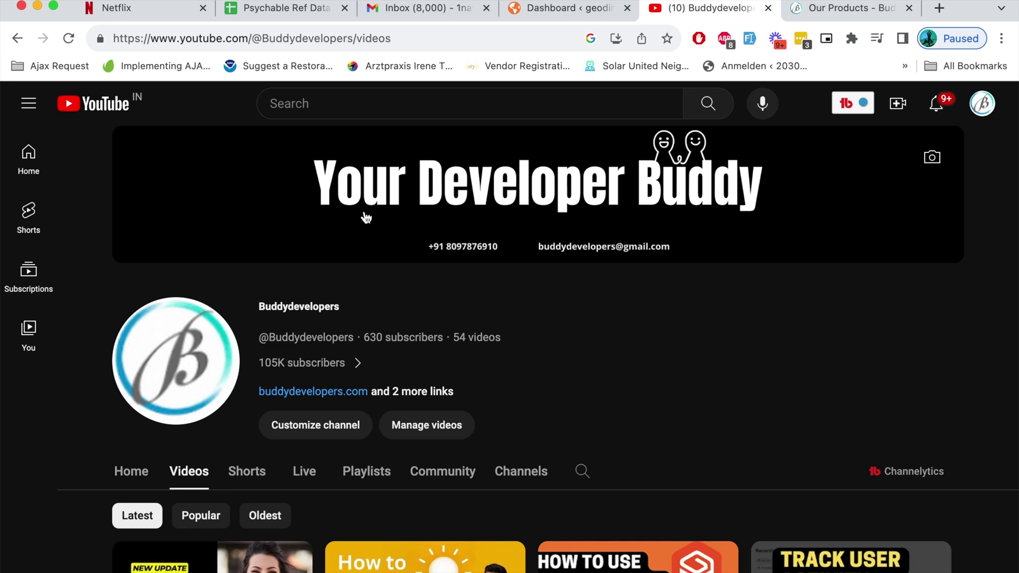
Step: Open the Buddy GD Messages product page ($19.99) and start buying the plugin
key("ctrl+Tab")
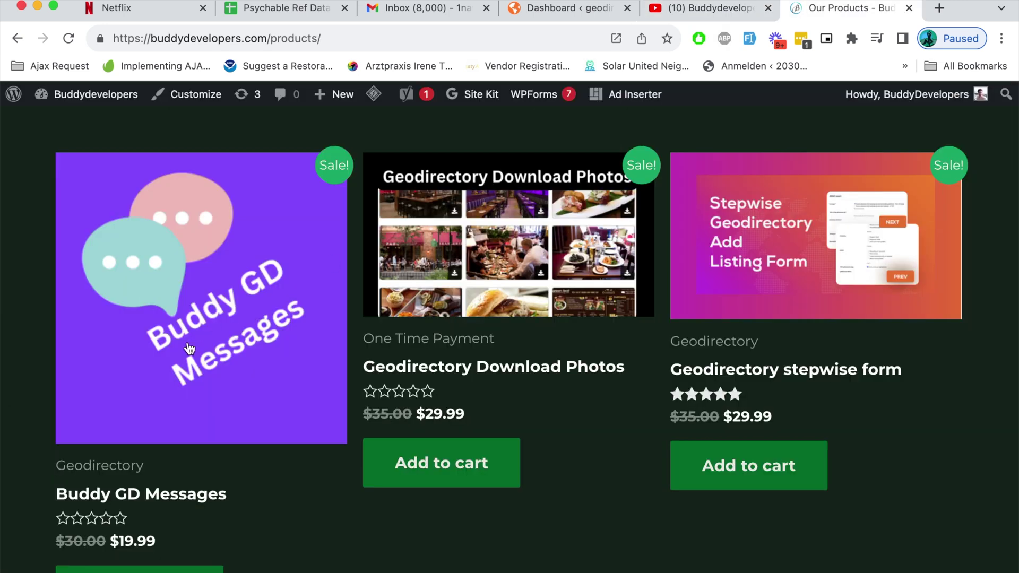
scroll(200, 292, "up", 10)
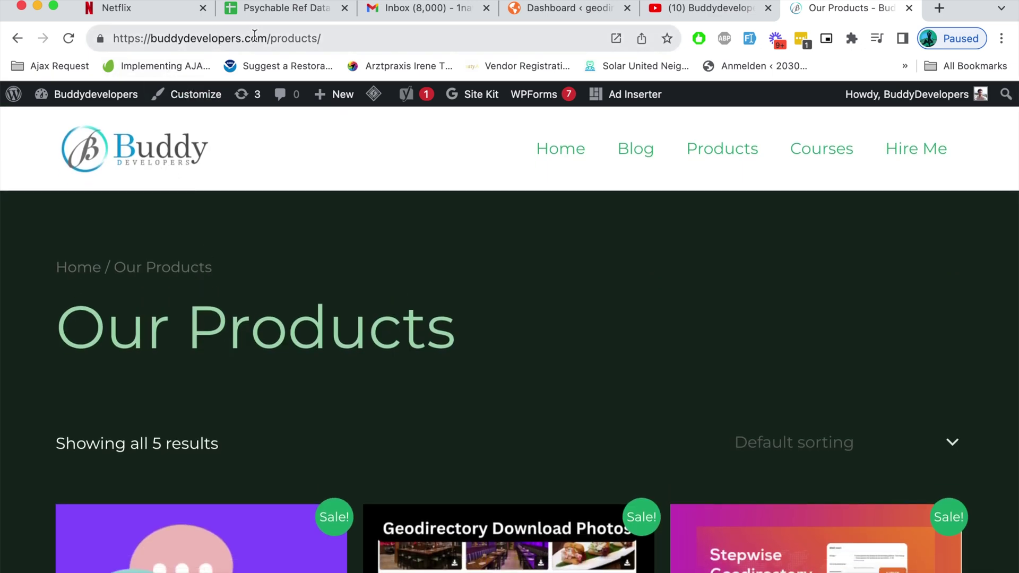
scroll(683, 207, "down", 4)
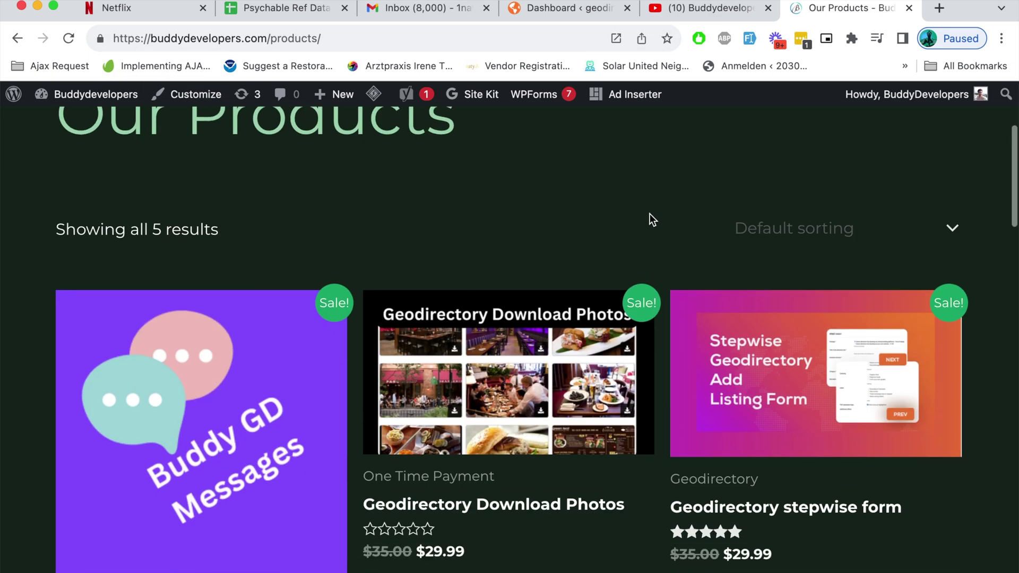
scroll(153, 448, "down", 3)
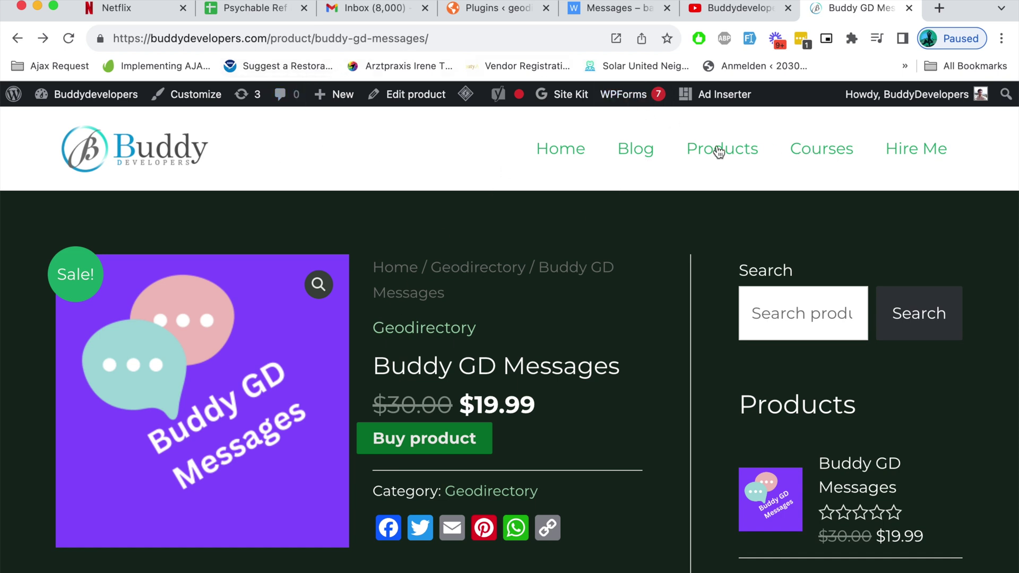
scroll(472, 268, "down", 3)
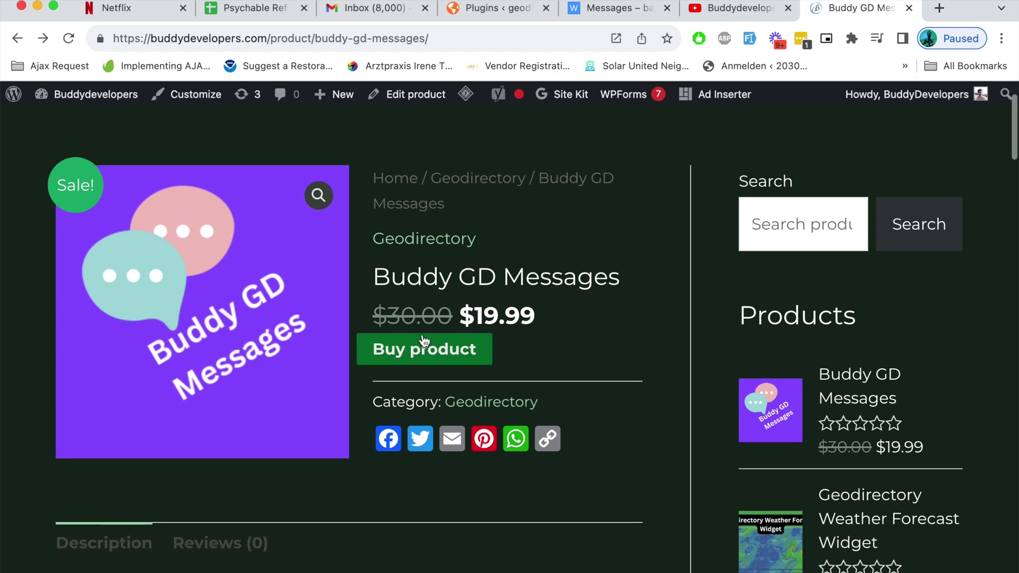
left_click(417, 352)
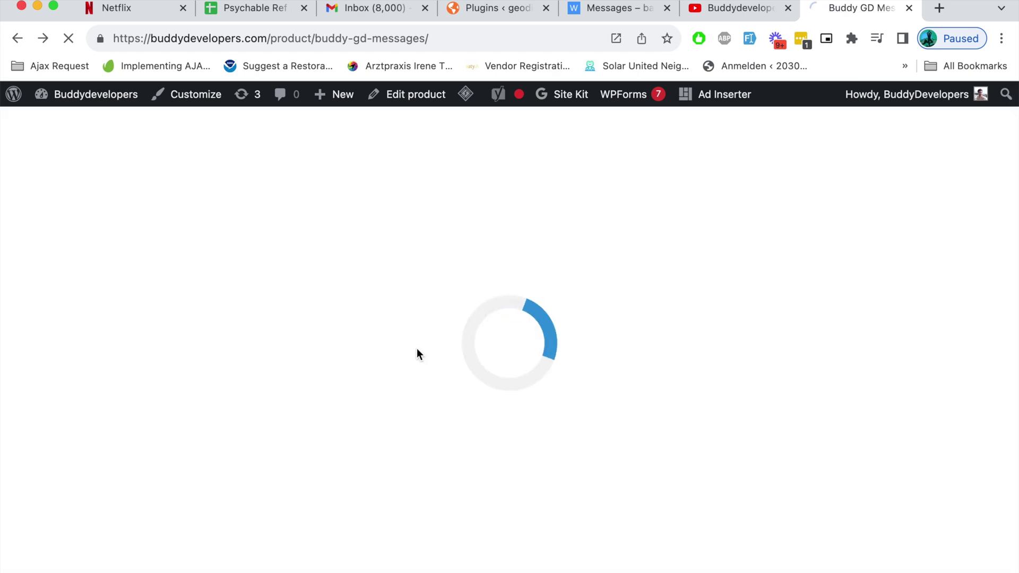
Step: Review the license options and keep the Single Site License at $49.99 billed annually
left_click(556, 182)
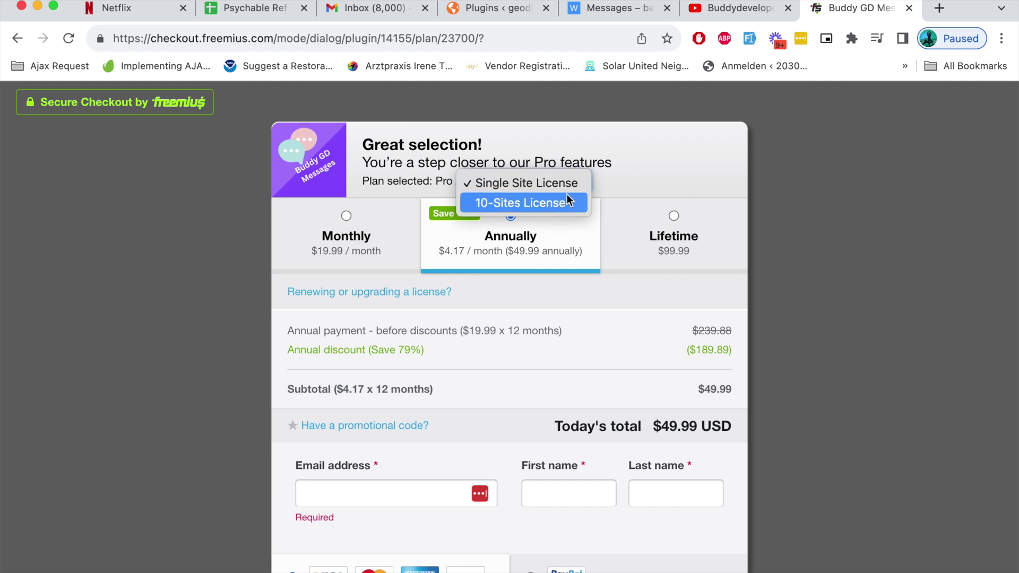
left_click(630, 187)
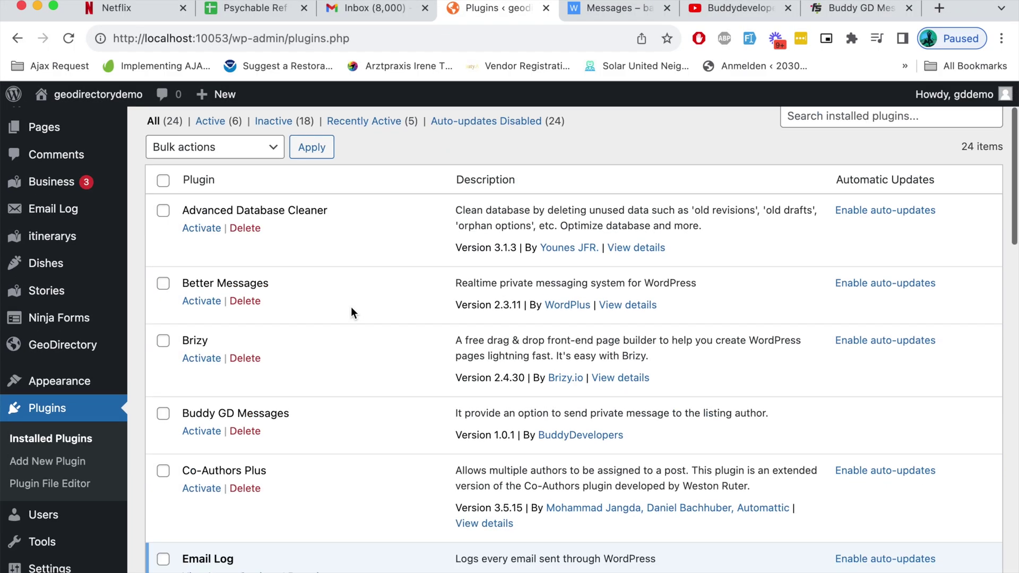
Step: Activate the Buddy GD Messages plugin and look over its Geodirectory Messages welcome page
scroll(352, 311, "down", 3)
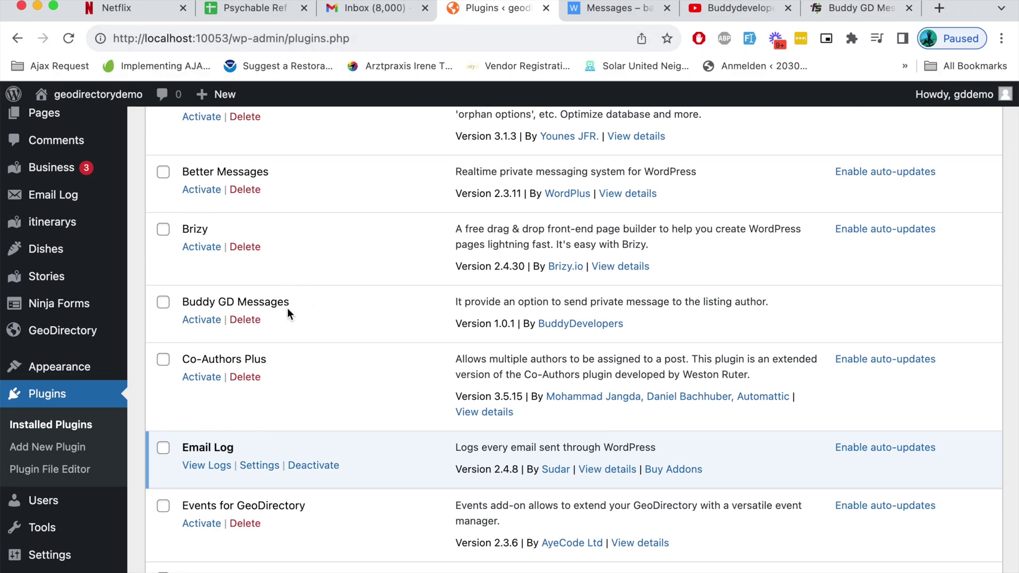
left_click(211, 320)
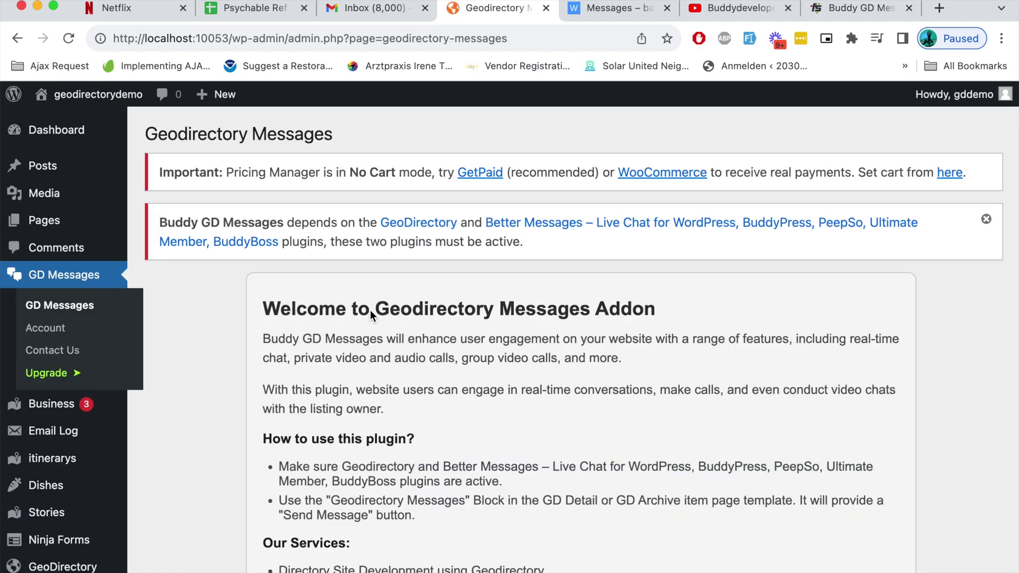
scroll(371, 310, "down", 3)
scroll(370, 305, "up", 2)
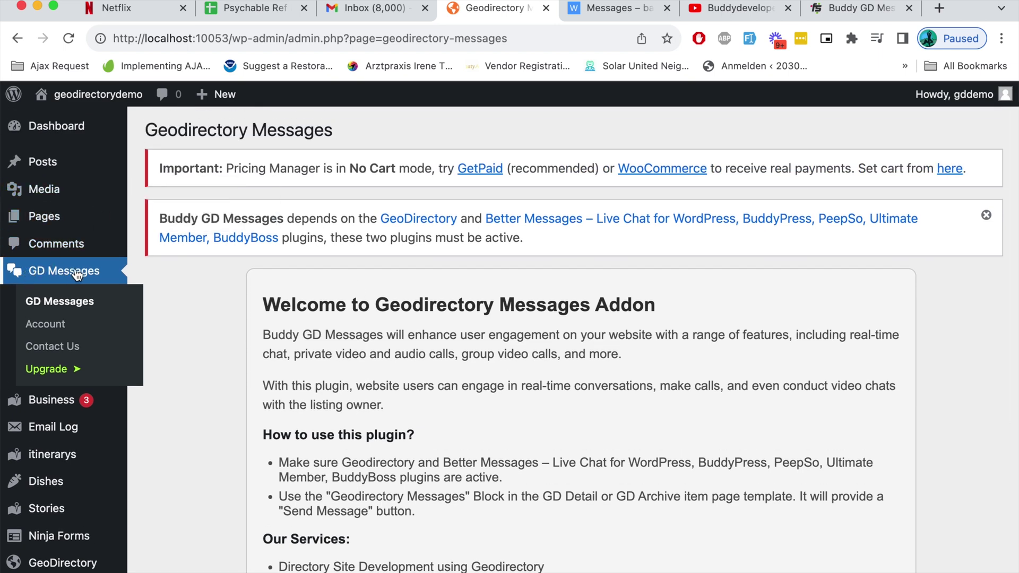
scroll(102, 294, "down", 1)
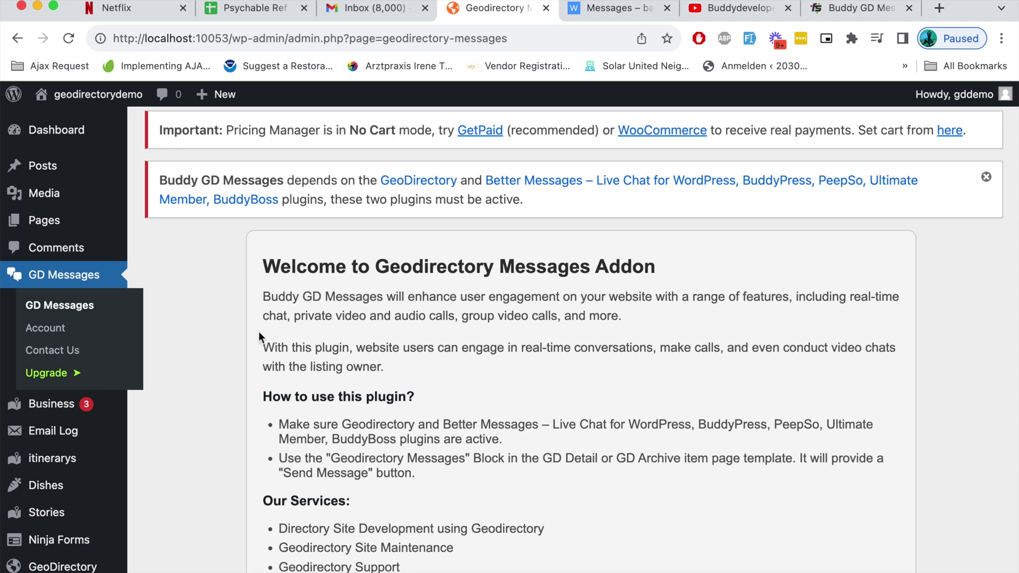
scroll(259, 331, "up", 1)
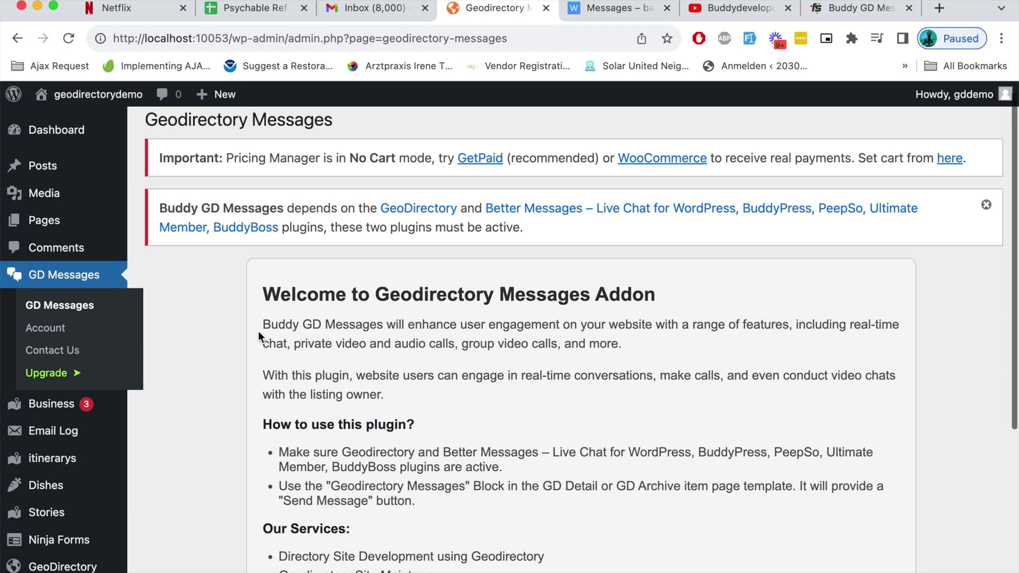
scroll(396, 344, "down", 7)
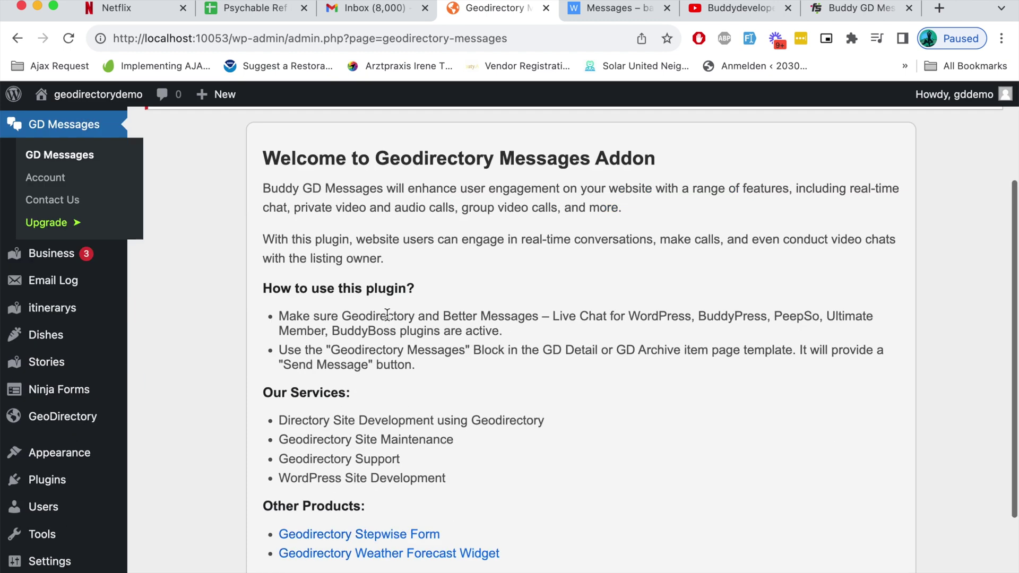
scroll(393, 305, "up", 3)
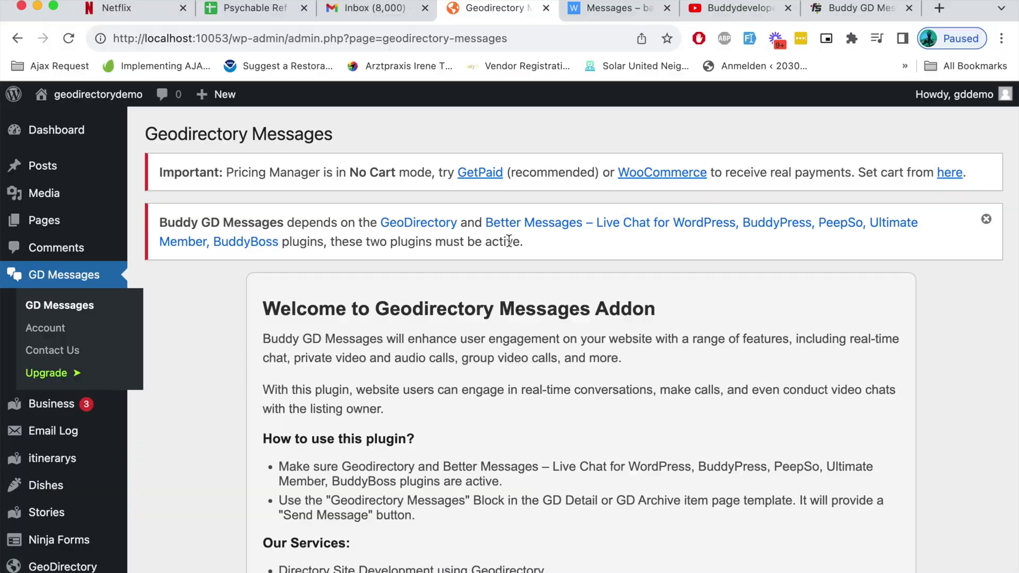
Step: Bring up the link options for Better Messages in the required-plugins notice
triple_click(410, 223)
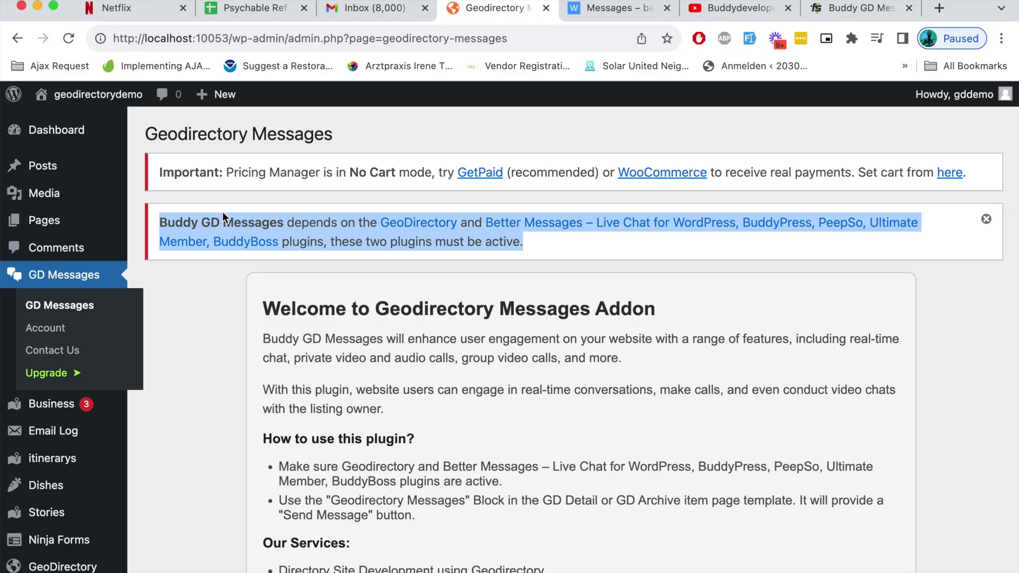
left_click(353, 221)
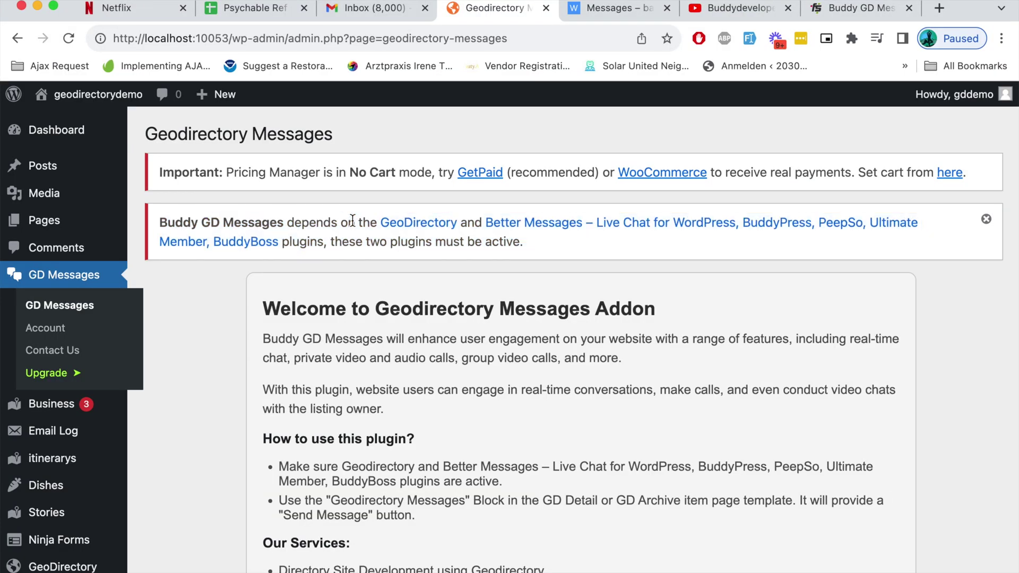
left_click_drag(353, 221, 358, 222)
right_click(592, 223)
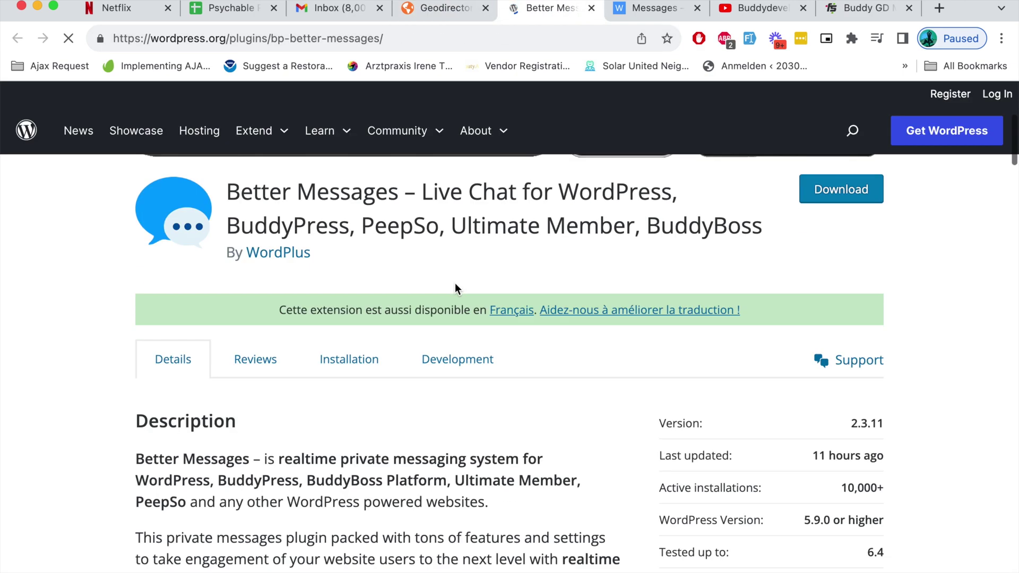
Step: Browse the Better Messages – Live Chat plugin page, version 2.3.11, on WordPress.org
scroll(456, 288, "up", 7)
scroll(456, 288, "down", 3)
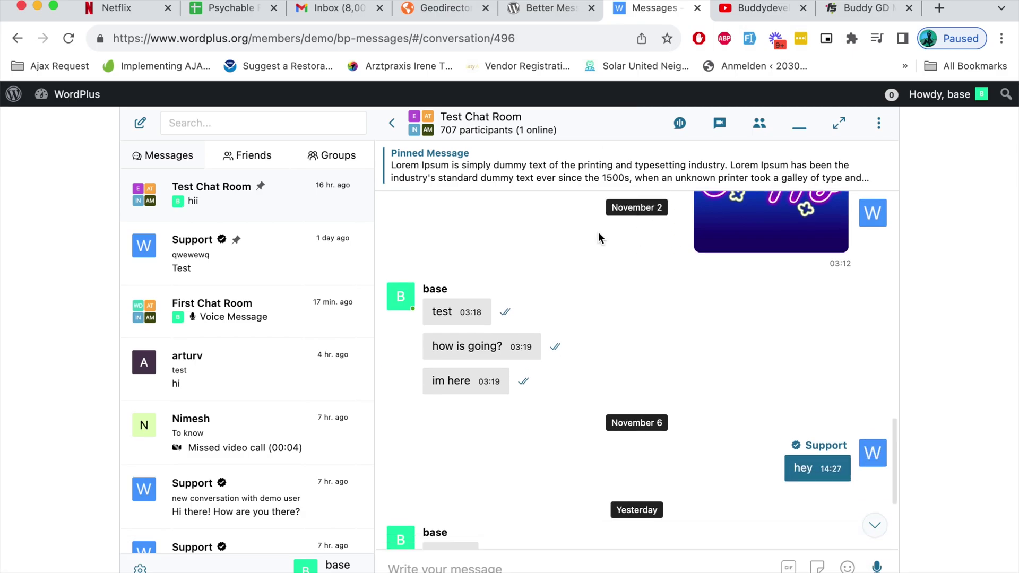
Step: Send the message 'hi' in the demo Test Chat Room
scroll(598, 231, "up", 10)
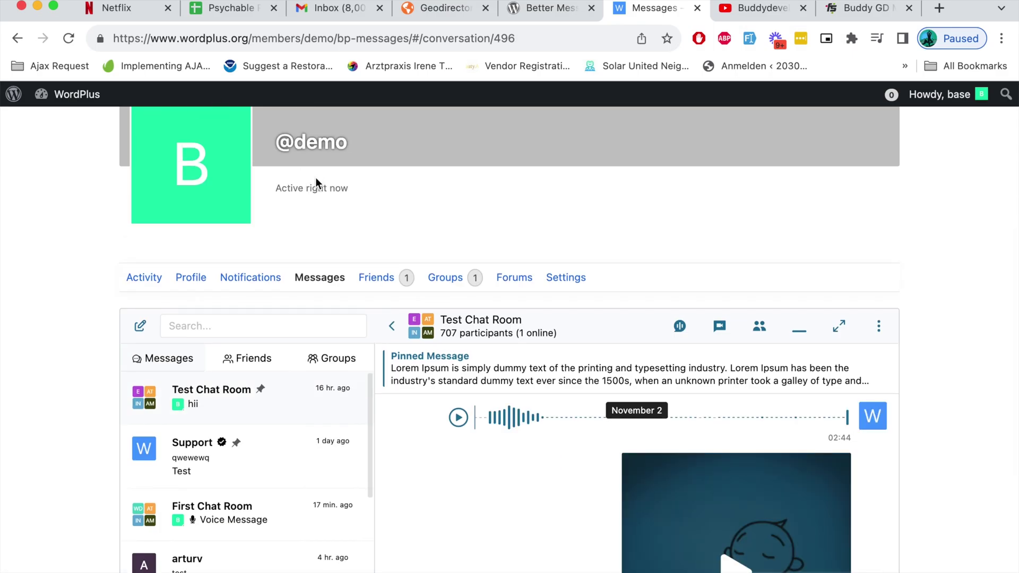
scroll(329, 305, "down", 5)
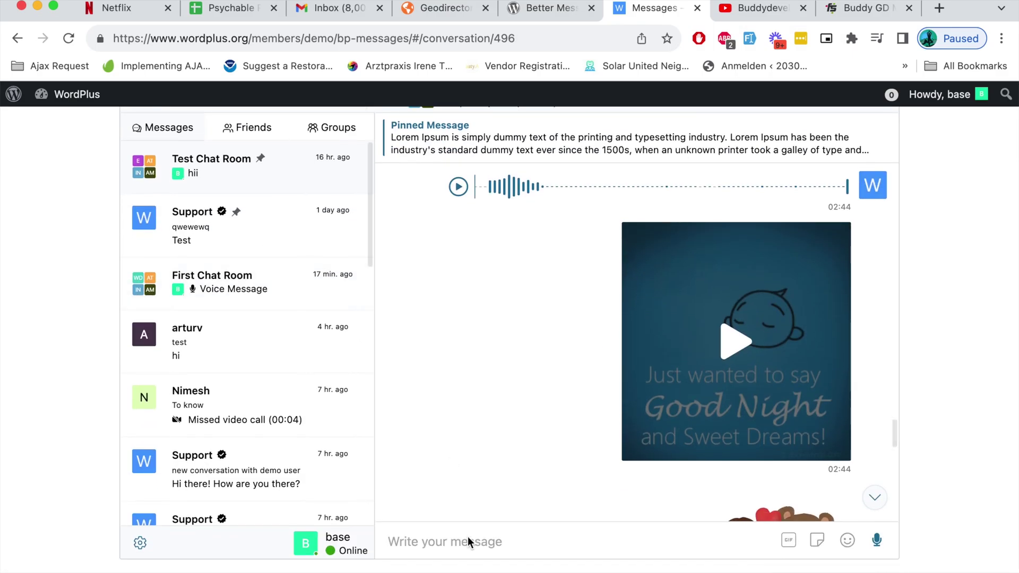
left_click(467, 539)
type("hi")
key("Return")
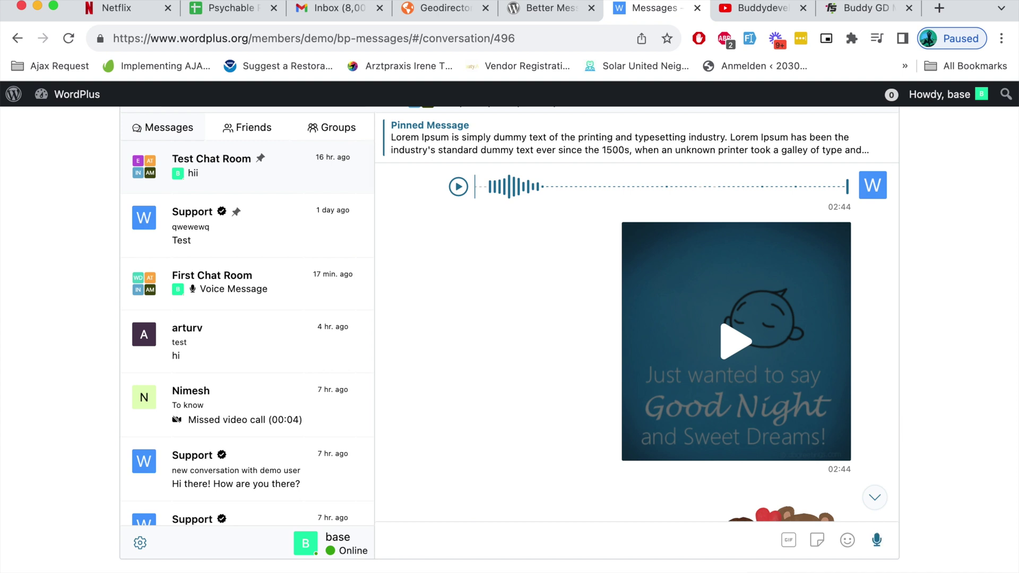
scroll(506, 421, "down", 5)
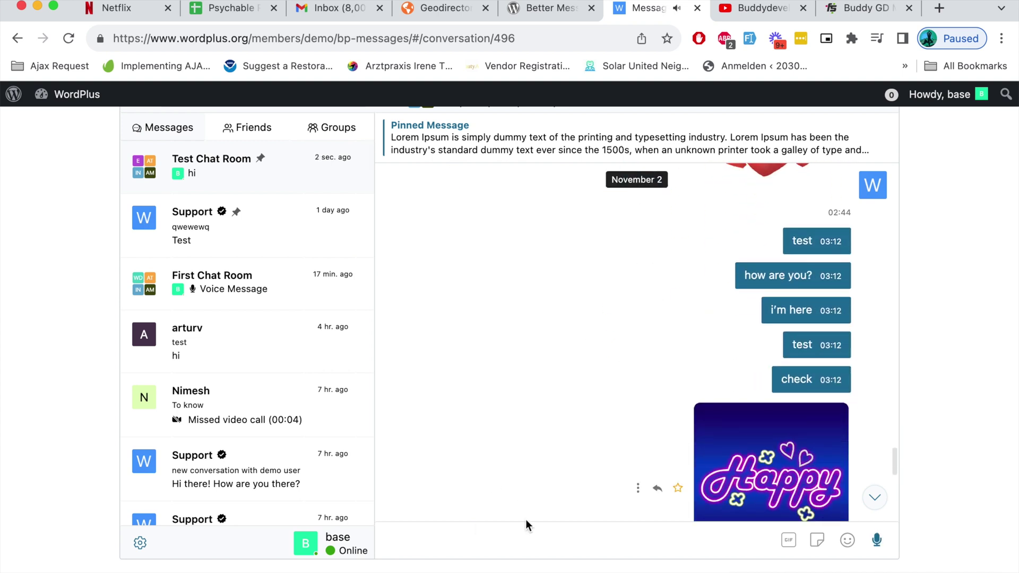
Step: Send a grinning-face emoji in the chat from the emoji picker
left_click(846, 540)
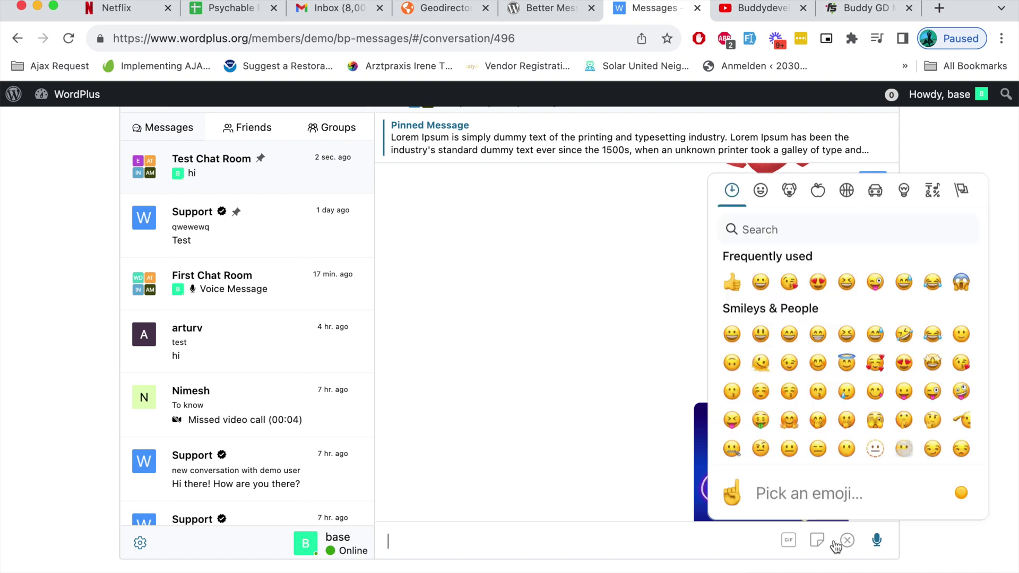
left_click(790, 332)
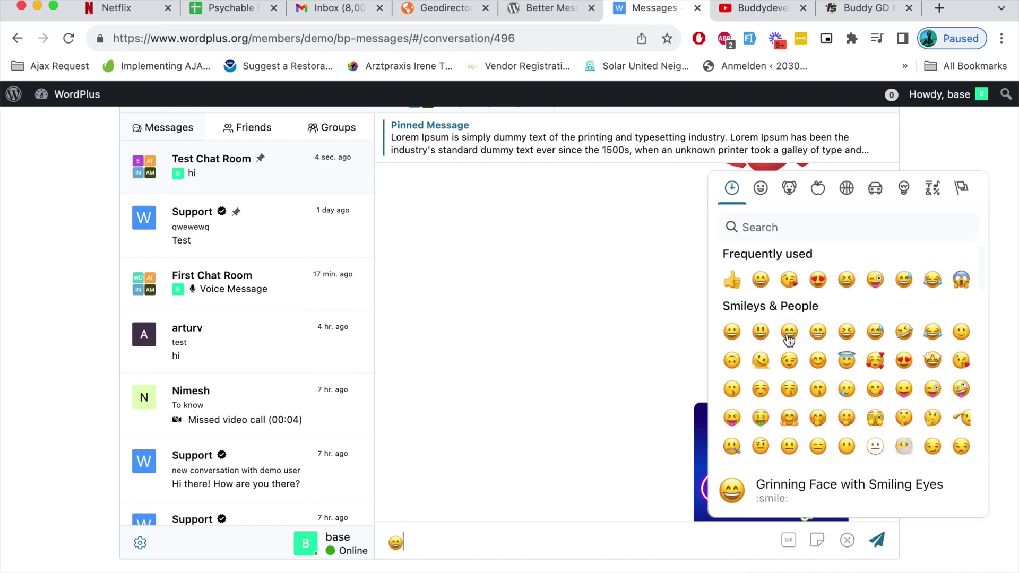
key("Return")
left_click(559, 390)
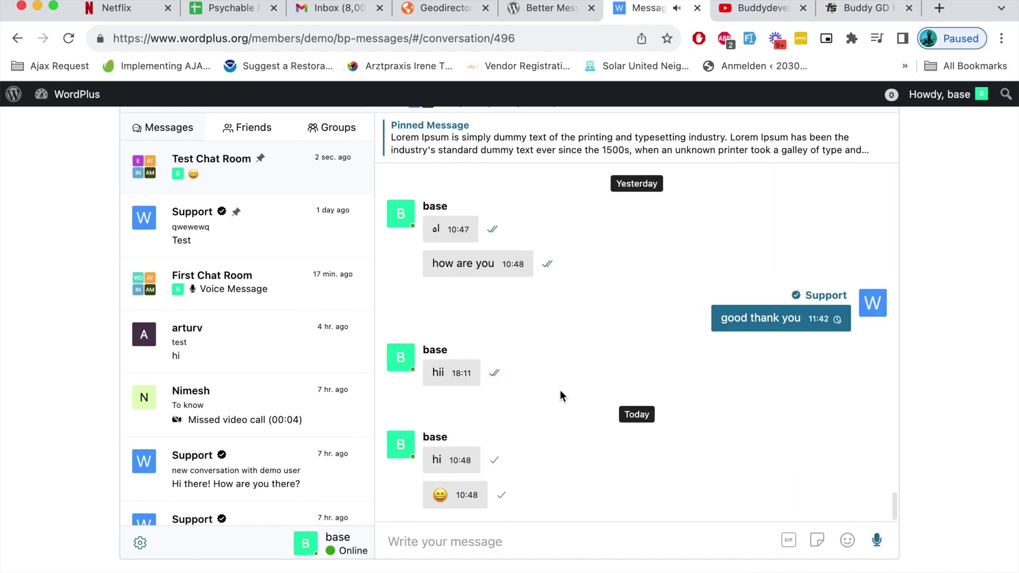
Step: Scroll through the Test Chat Room history and its pinned message
scroll(636, 433, "up", 20)
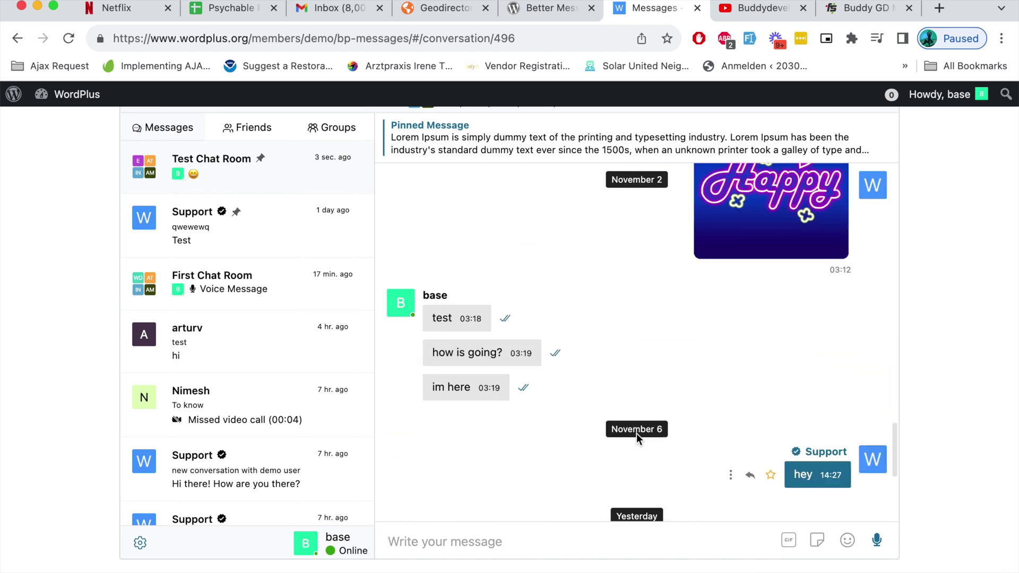
scroll(636, 425, "up", 5)
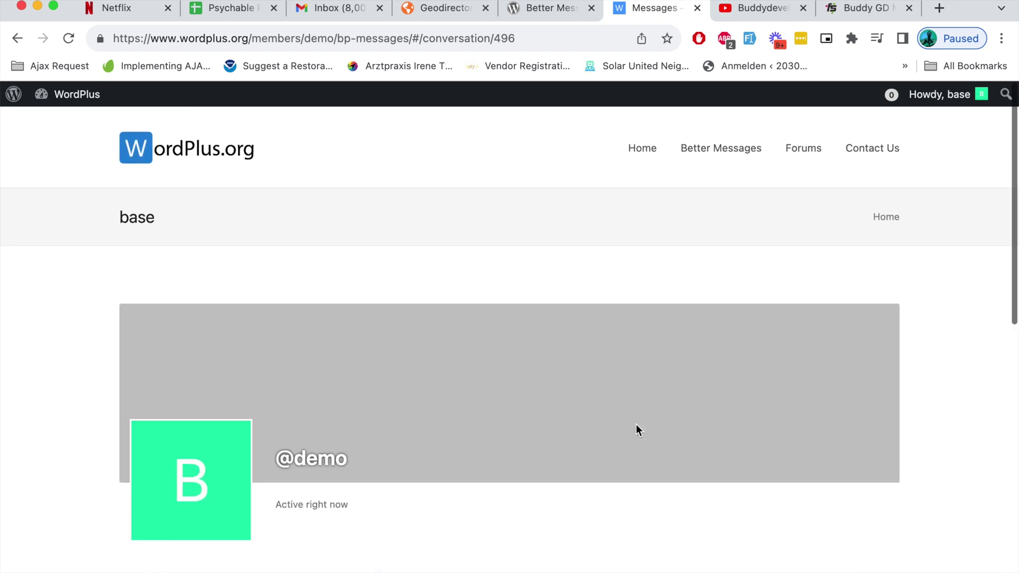
scroll(636, 424, "down", 10)
scroll(702, 298, "down", 2)
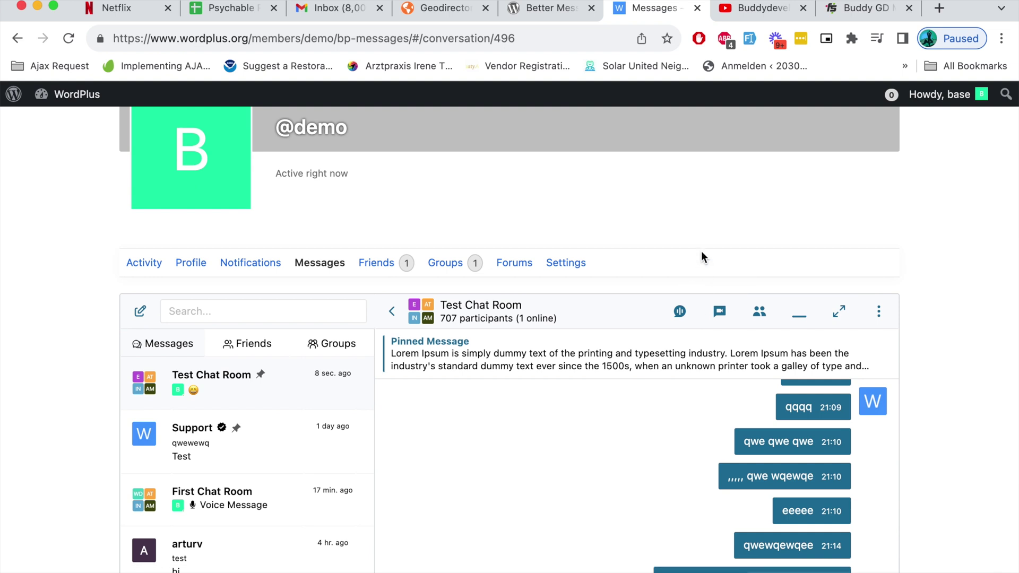
scroll(702, 250, "down", 2)
scroll(655, 247, "down", 1)
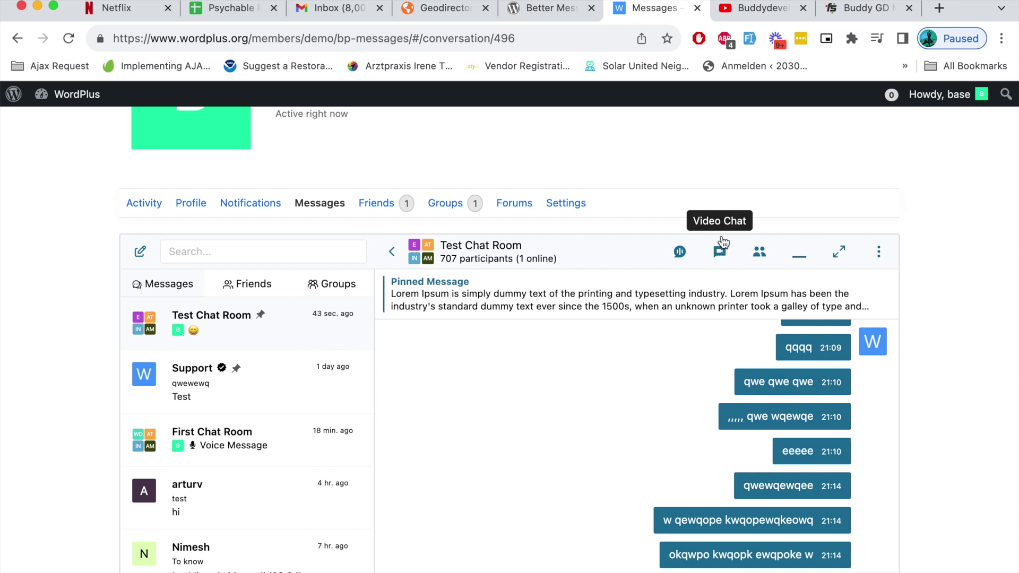
scroll(720, 244, "down", 5)
scroll(721, 235, "up", 5)
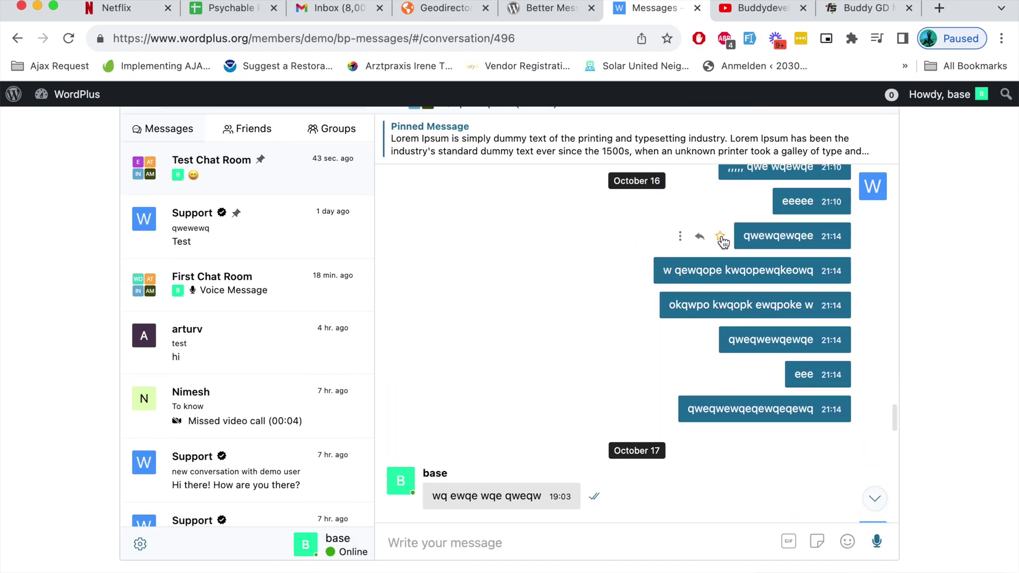
scroll(913, 345, "up", 5)
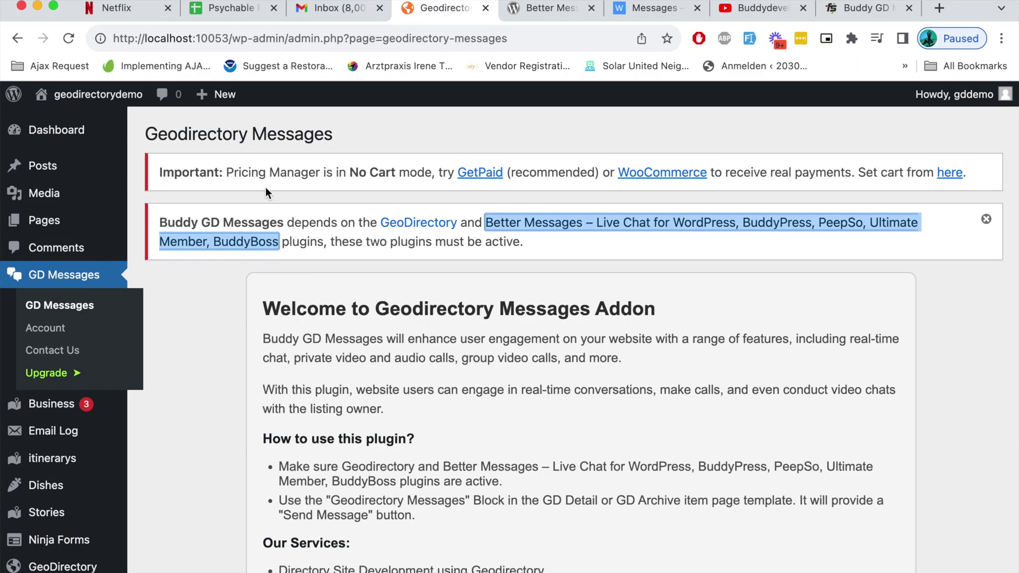
Step: Highlight the Better Messages plugin name in the dependency notice
left_click_drag(158, 223, 270, 223)
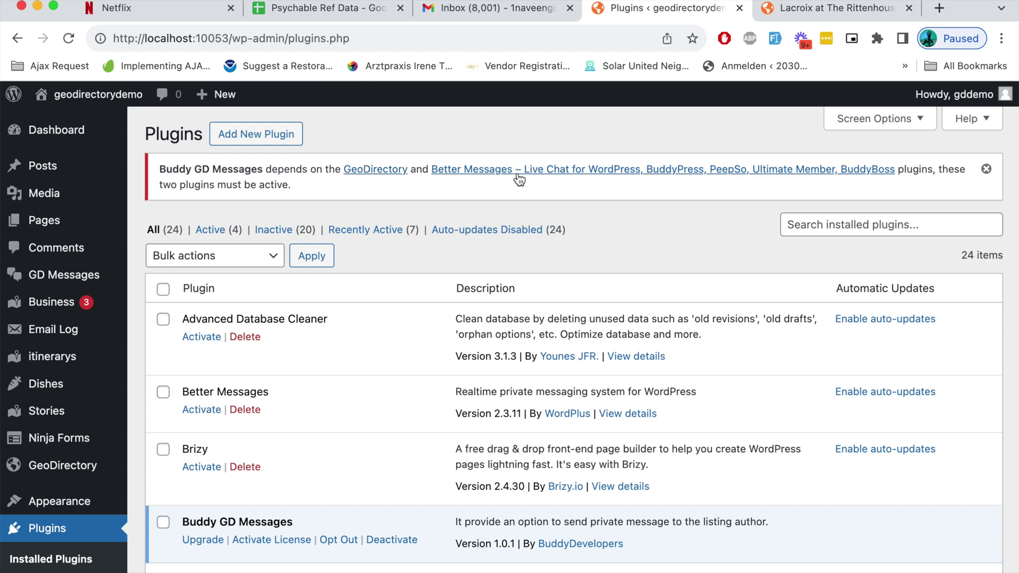
scroll(458, 311, "down", 8)
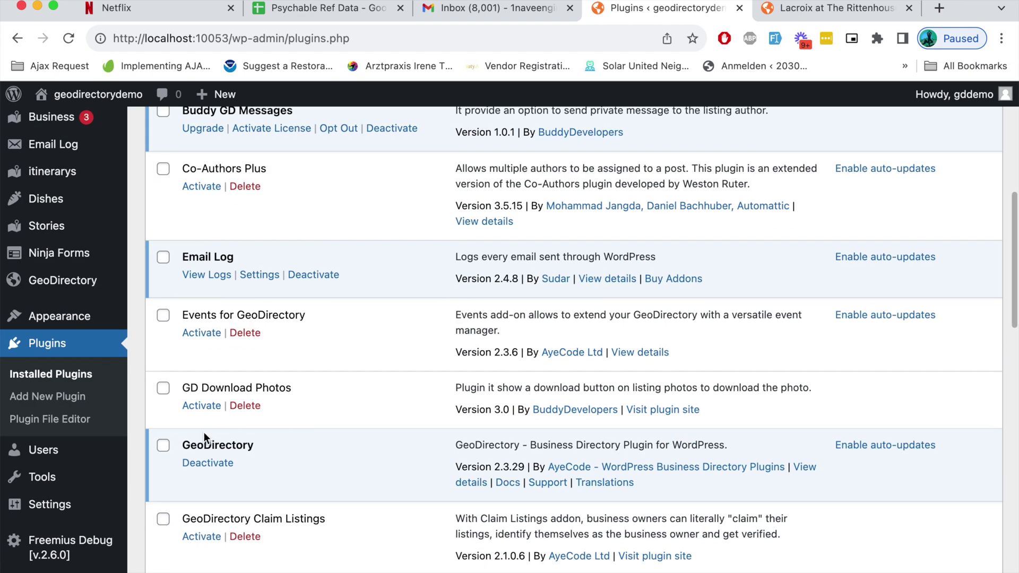
scroll(236, 414, "up", 4)
scroll(229, 281, "up", 2)
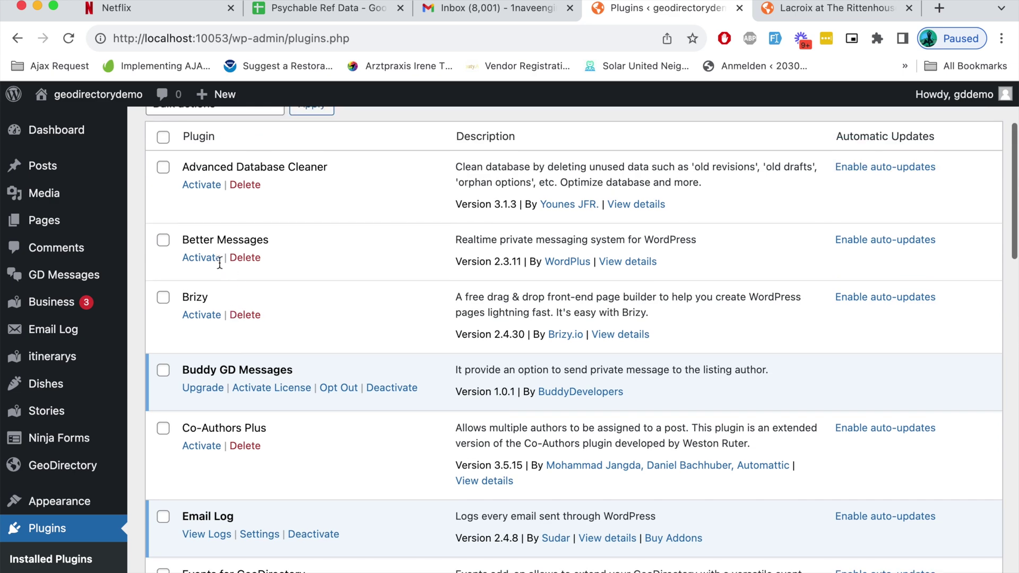
scroll(211, 264, "up", 3)
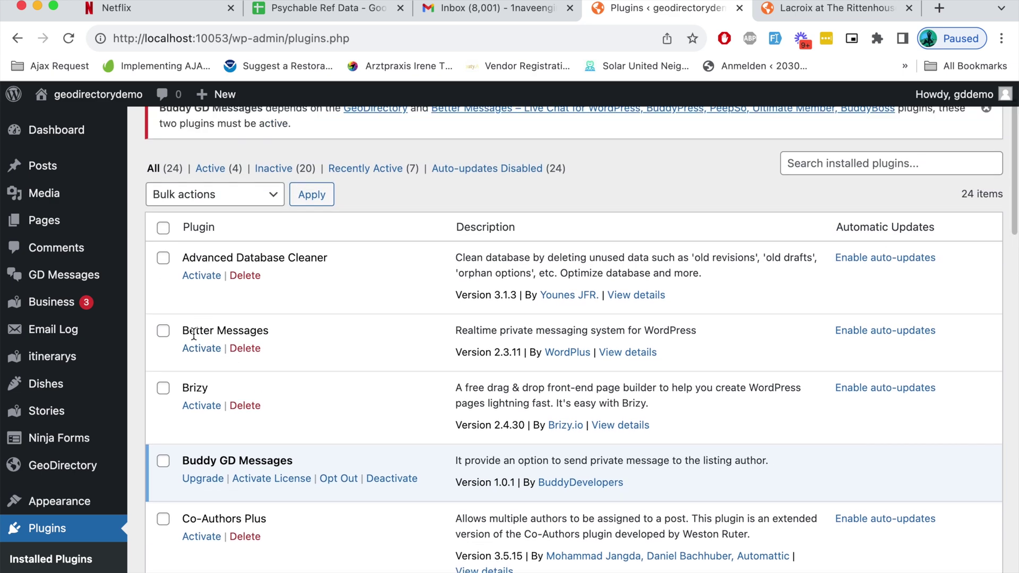
scroll(231, 328, "up", 1)
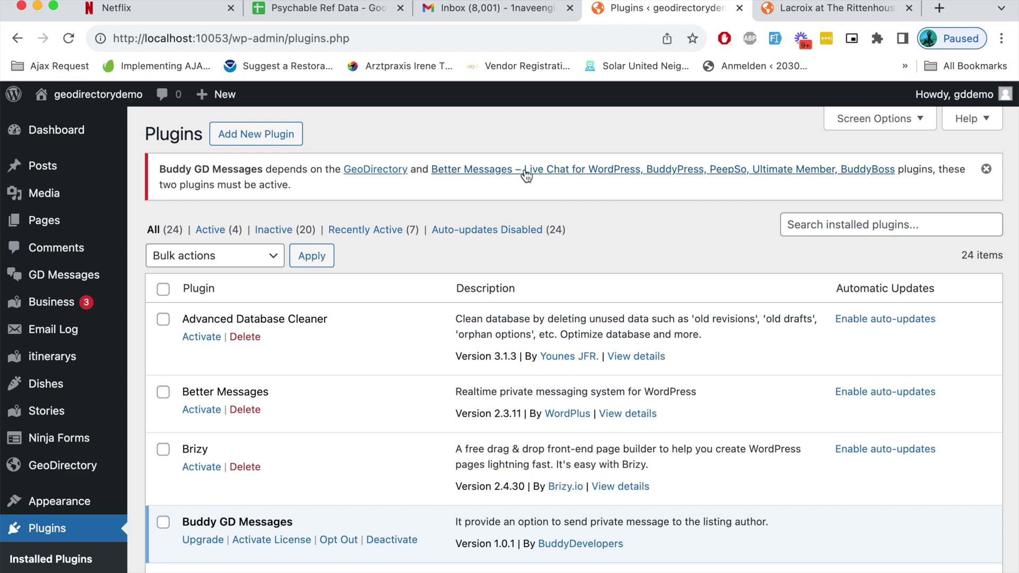
scroll(458, 180, "down", 1)
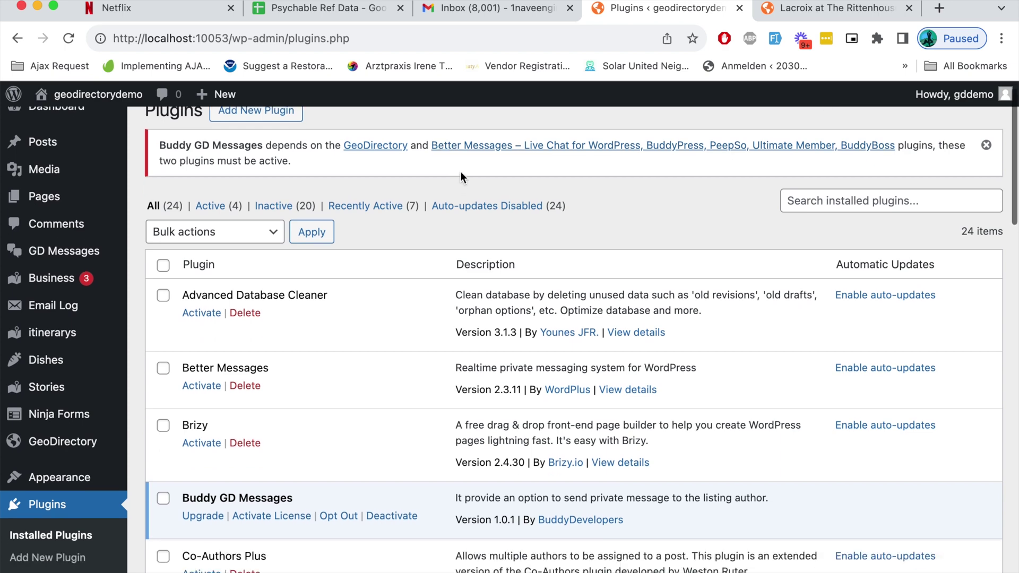
scroll(432, 213, "up", 2)
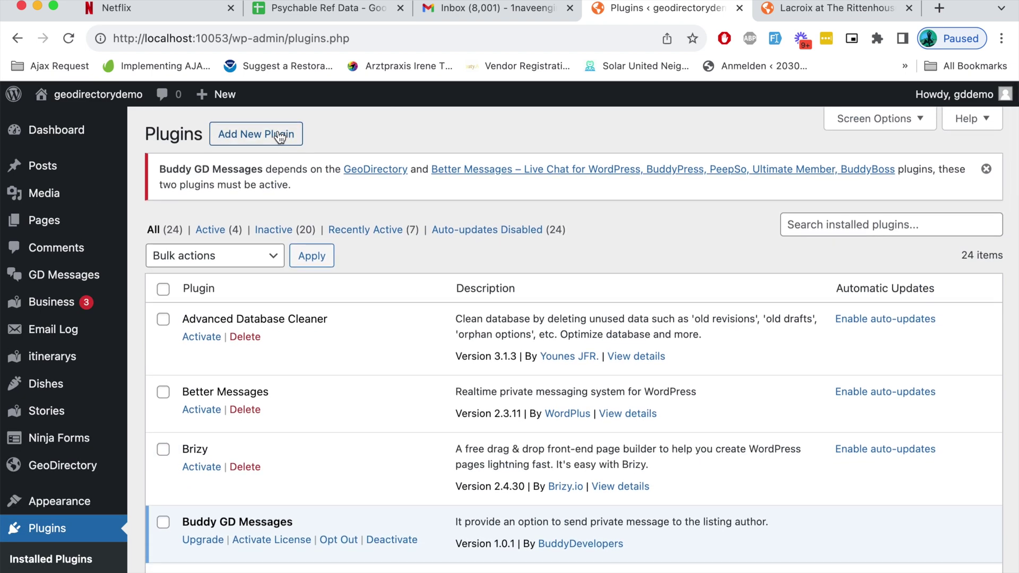
Step: Search Add New Plugin for 'better messages' and activate the Better Messages plugin
left_click(279, 137)
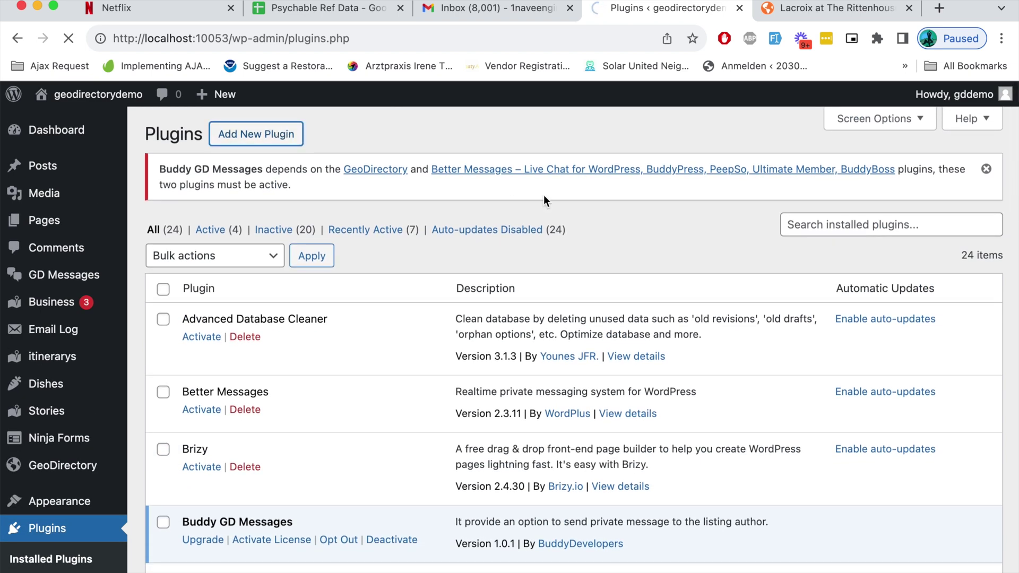
type("better")
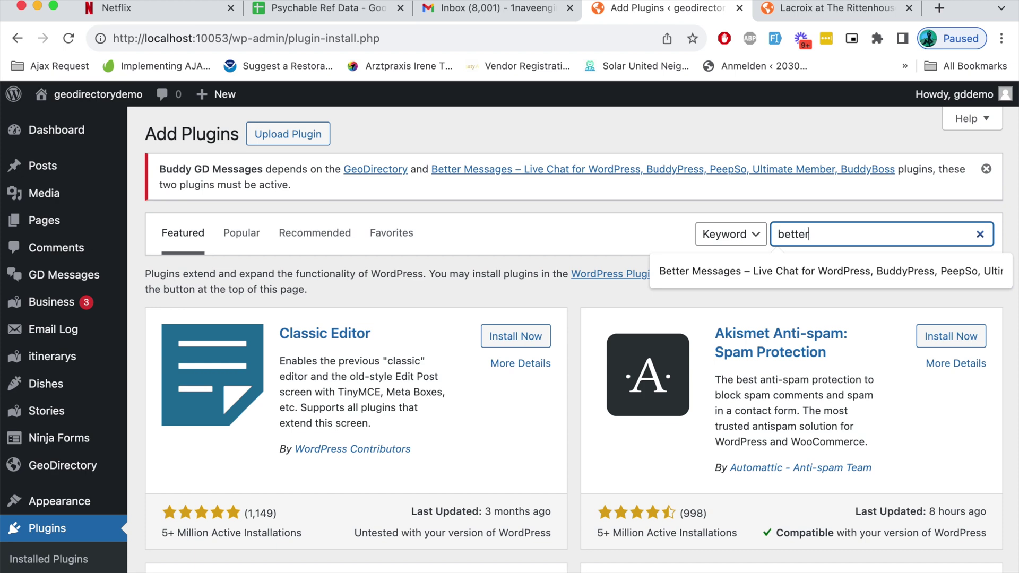
type(" messages")
scroll(749, 348, "down", 2)
scroll(748, 348, "down", 1)
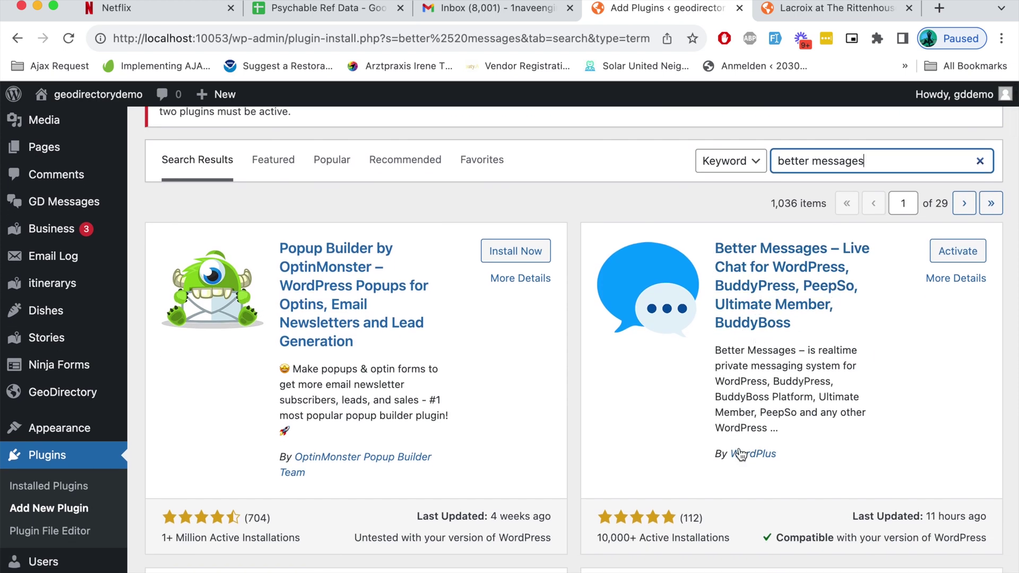
left_click(958, 260)
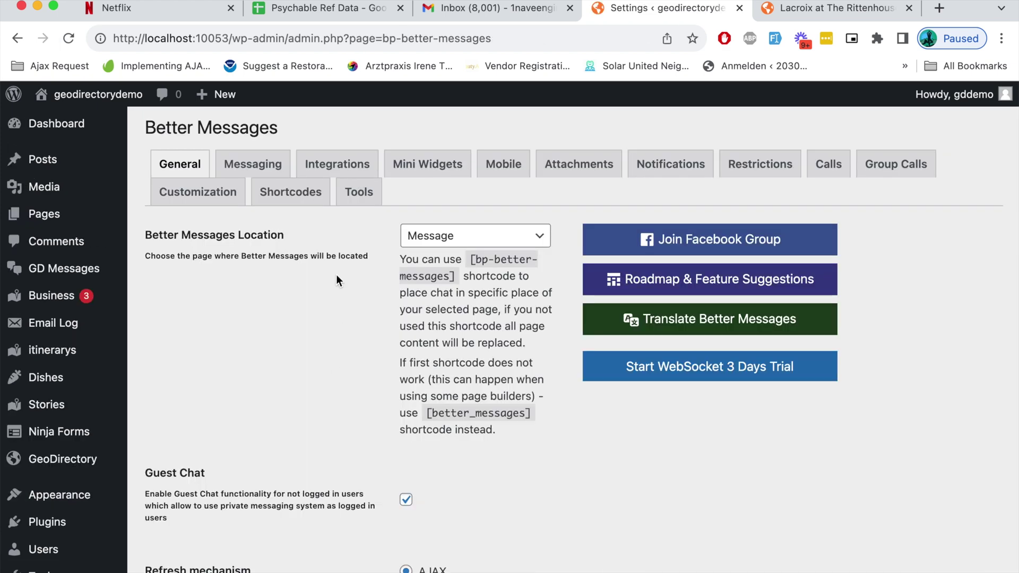
Step: Scroll through Better Messages General settings, checking Guest Chat and the AJAX refresh option
scroll(300, 209, "up", 1)
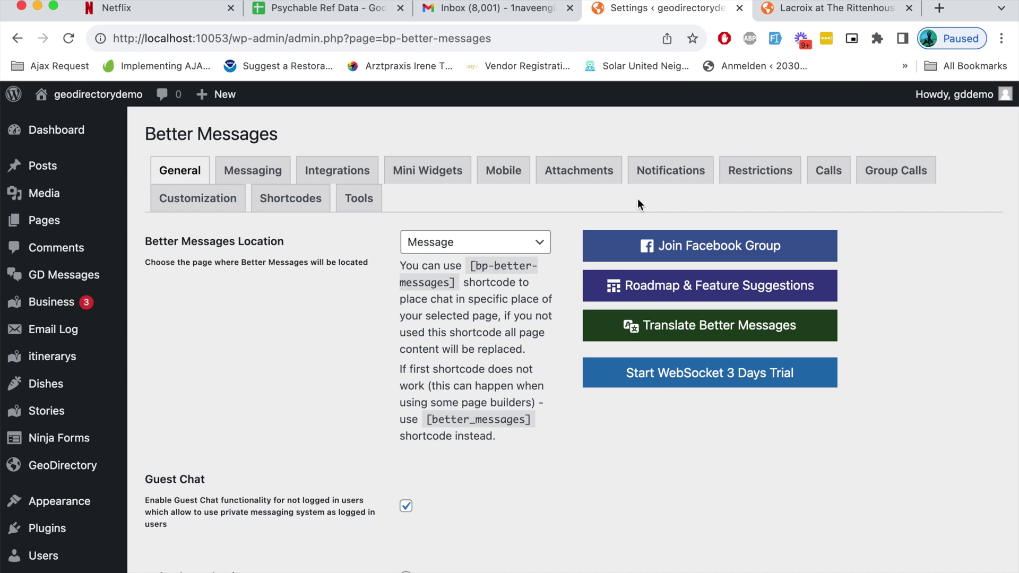
scroll(600, 212, "down", 5)
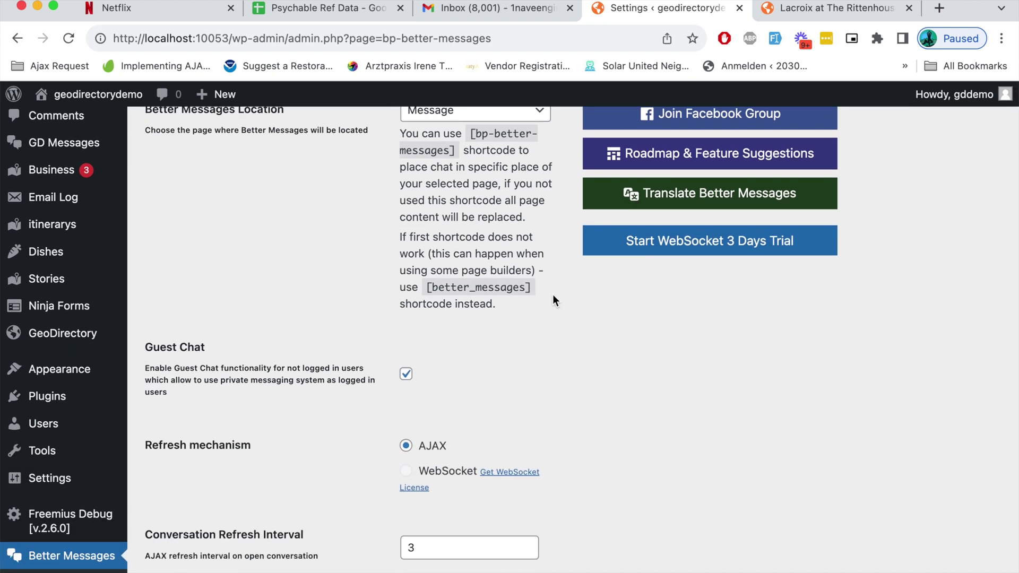
scroll(552, 294, "up", 3)
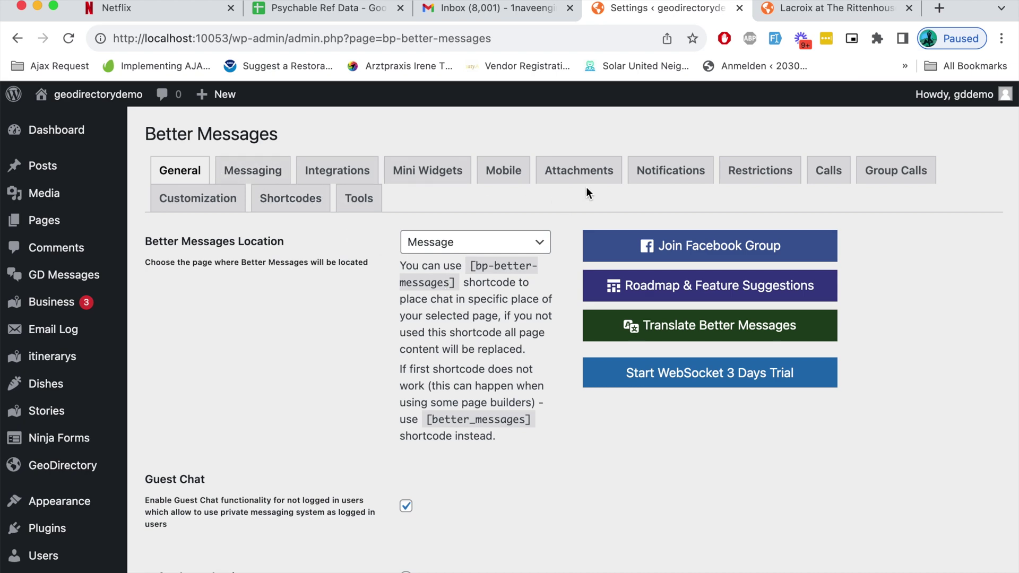
scroll(483, 228, "down", 6)
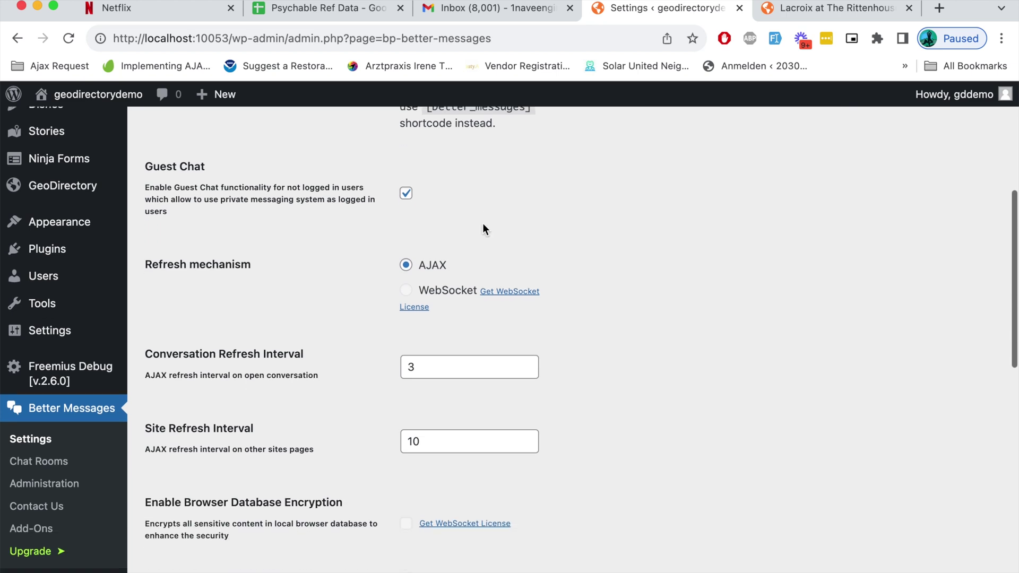
scroll(483, 225, "up", 8)
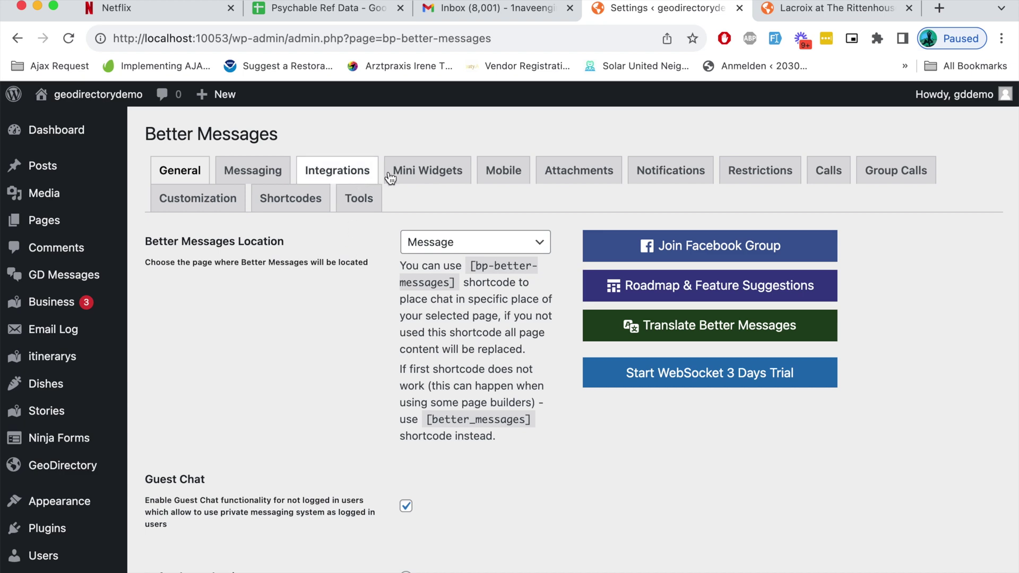
scroll(518, 204, "down", 8)
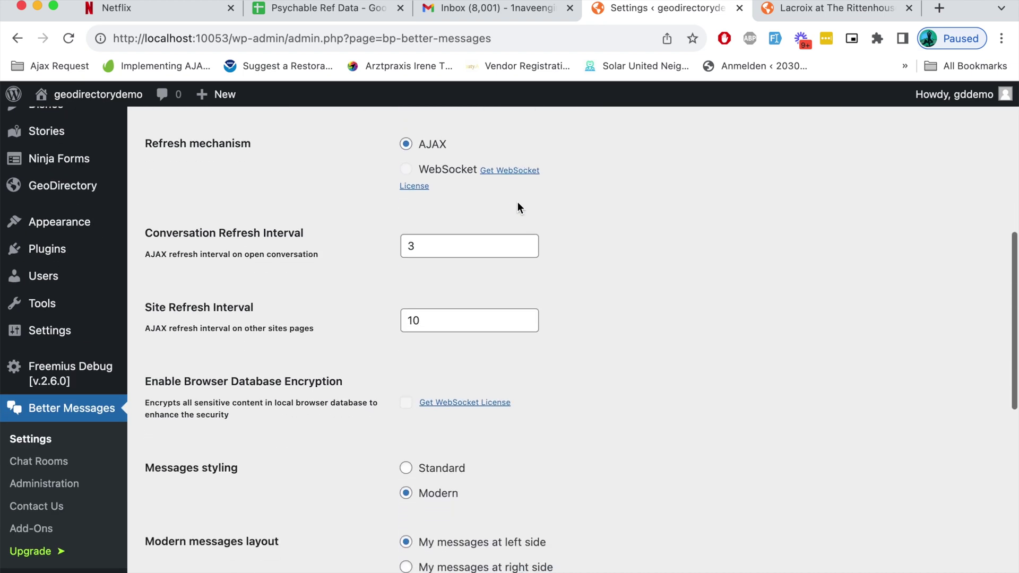
scroll(674, 271, "up", 8)
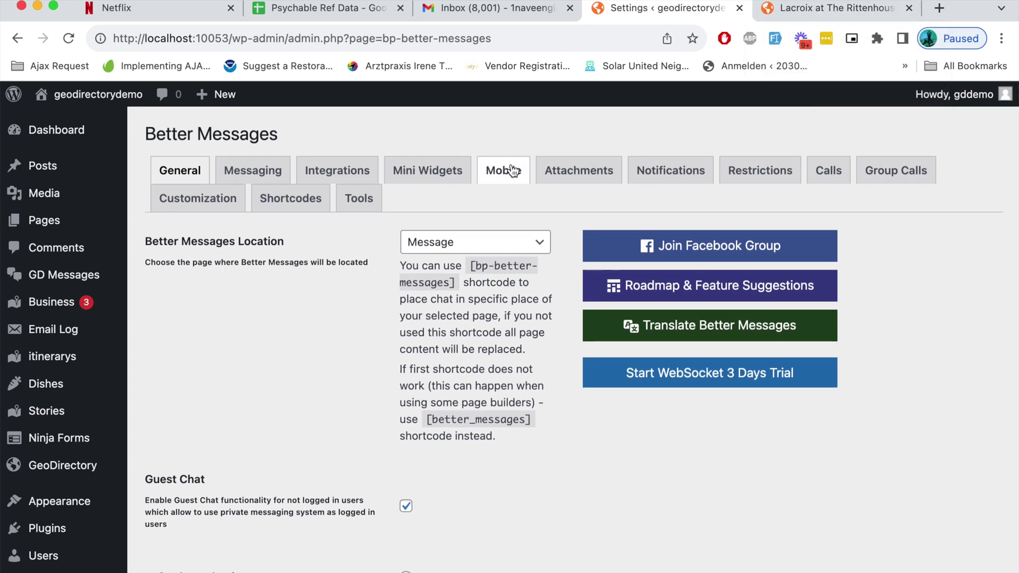
scroll(256, 319, "down", 1)
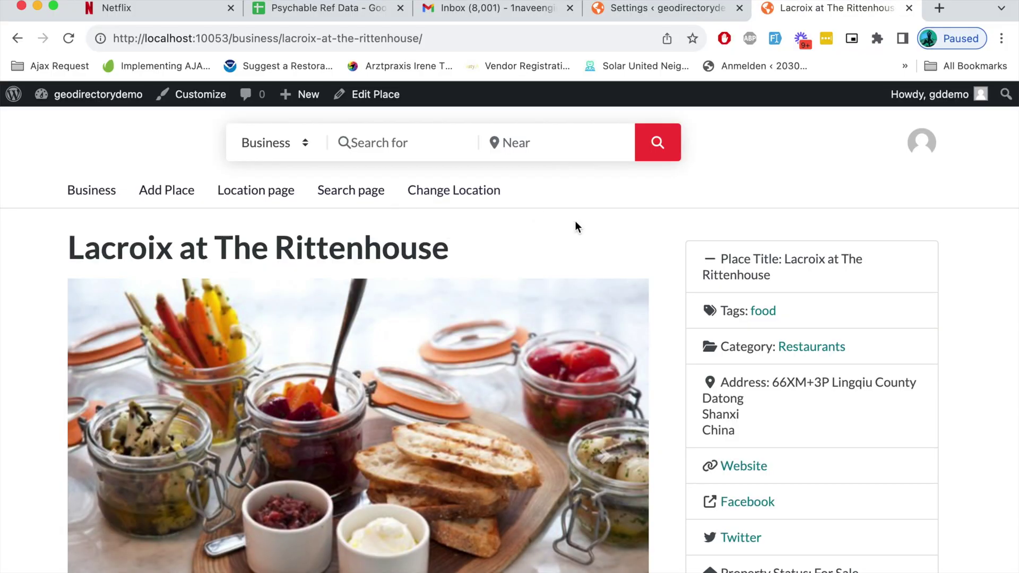
Step: View the Lacroix at The Rittenhouse listing sidebar, then return to the Better Messages settings
scroll(598, 234, "down", 3)
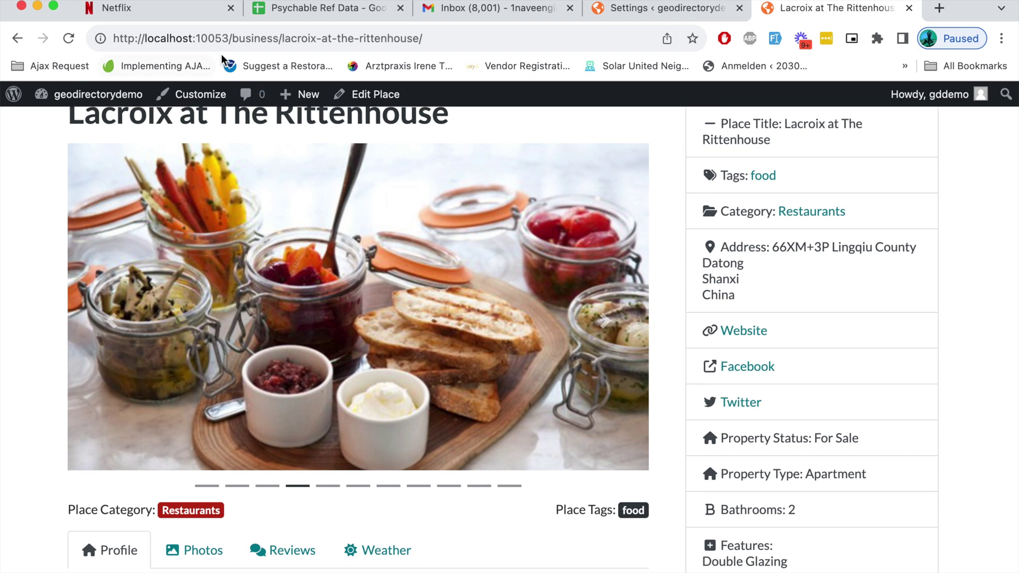
scroll(555, 293, "down", 2)
scroll(556, 293, "up", 5)
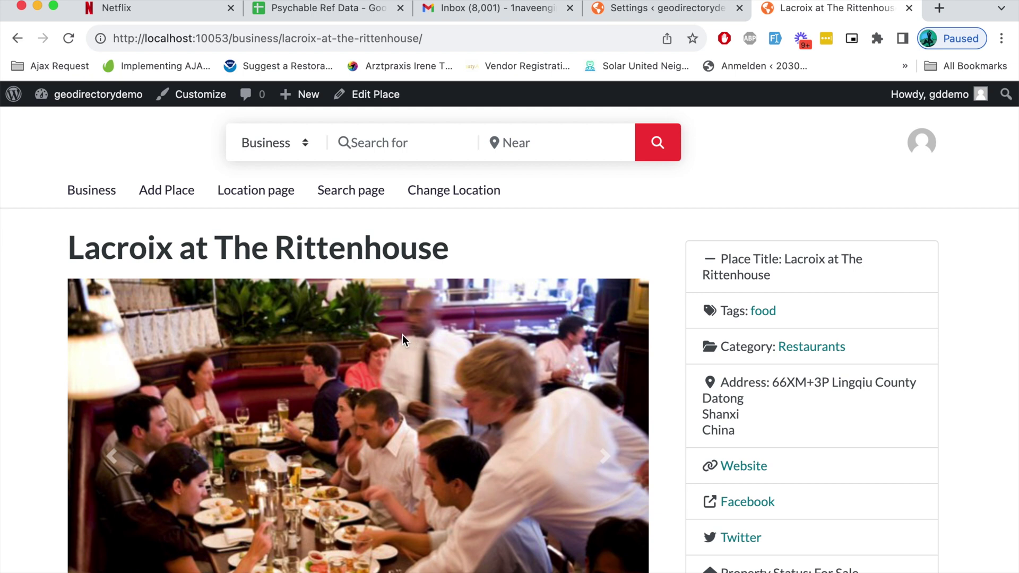
left_click(655, 9)
Step: Insert a Geodirectory Messages block, found by searching 'gd mess', into the GD Sidebar widget area
scroll(122, 305, "down", 3)
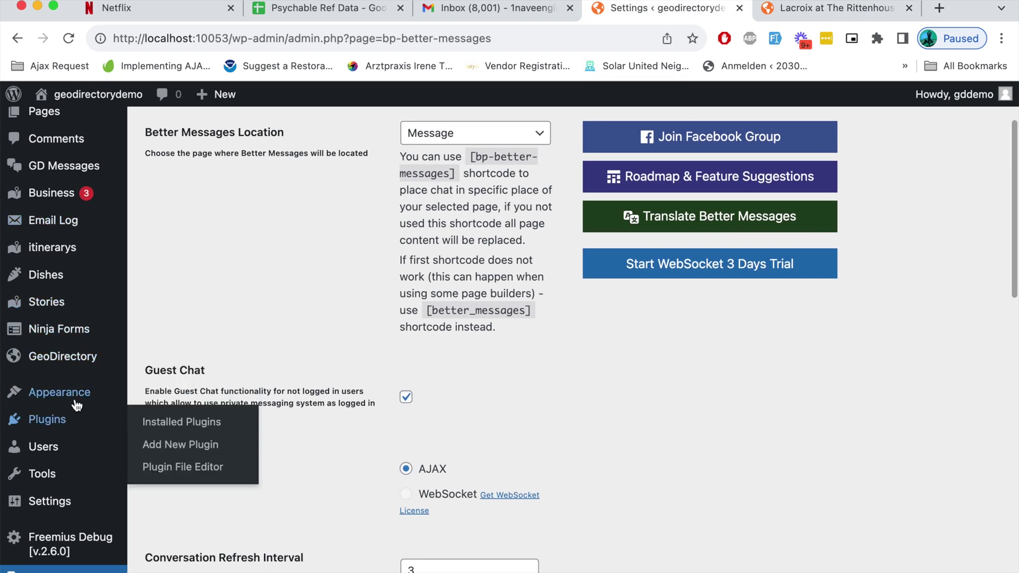
mouse_move(122, 397)
left_click(166, 442)
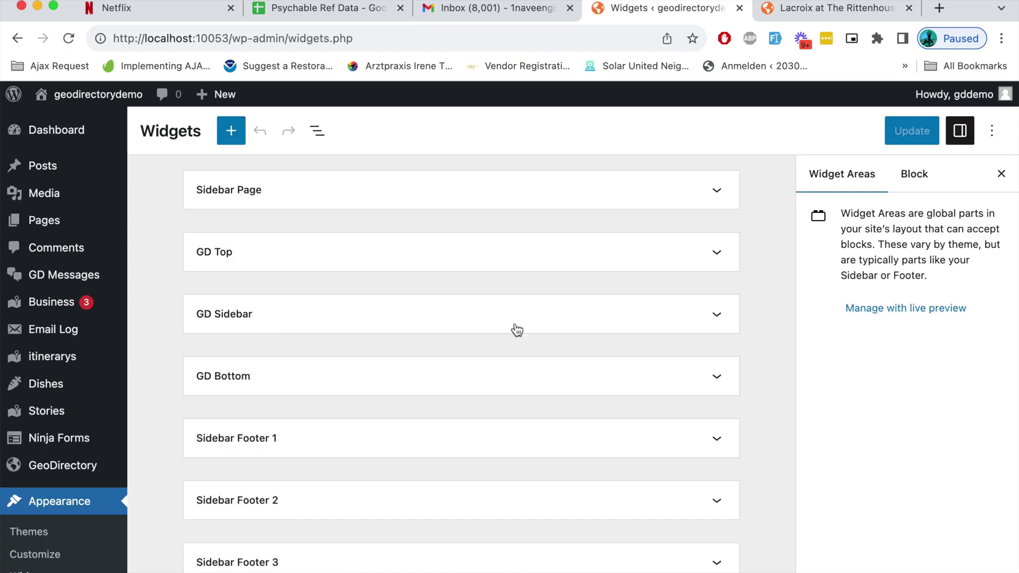
left_click(516, 326)
left_click(475, 413)
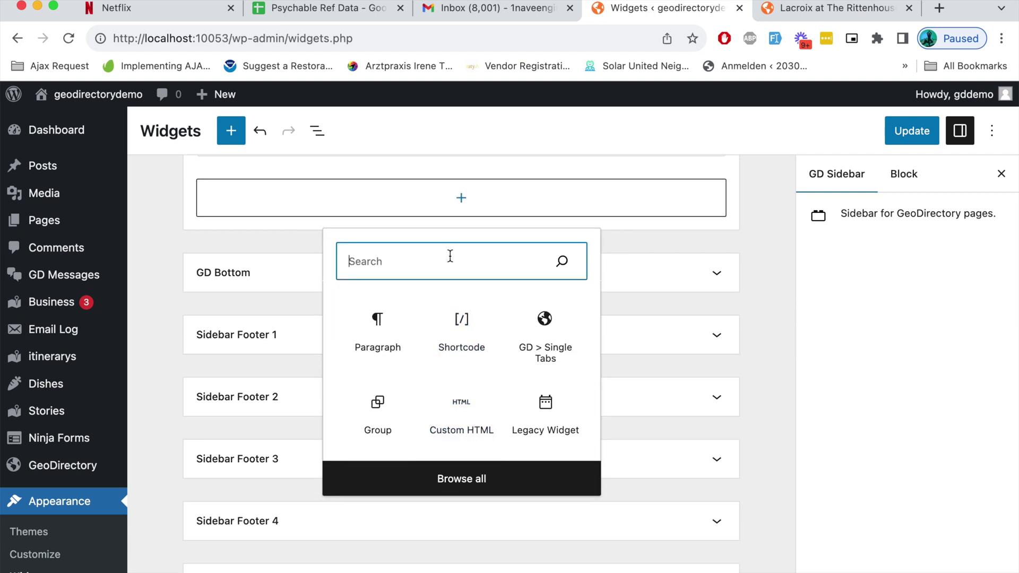
type("gd")
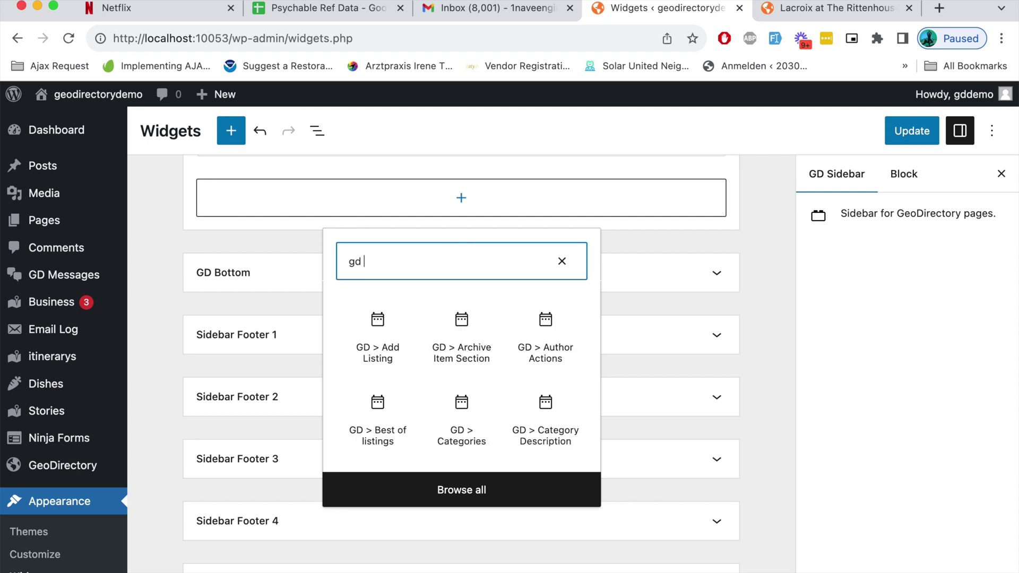
type(" mess")
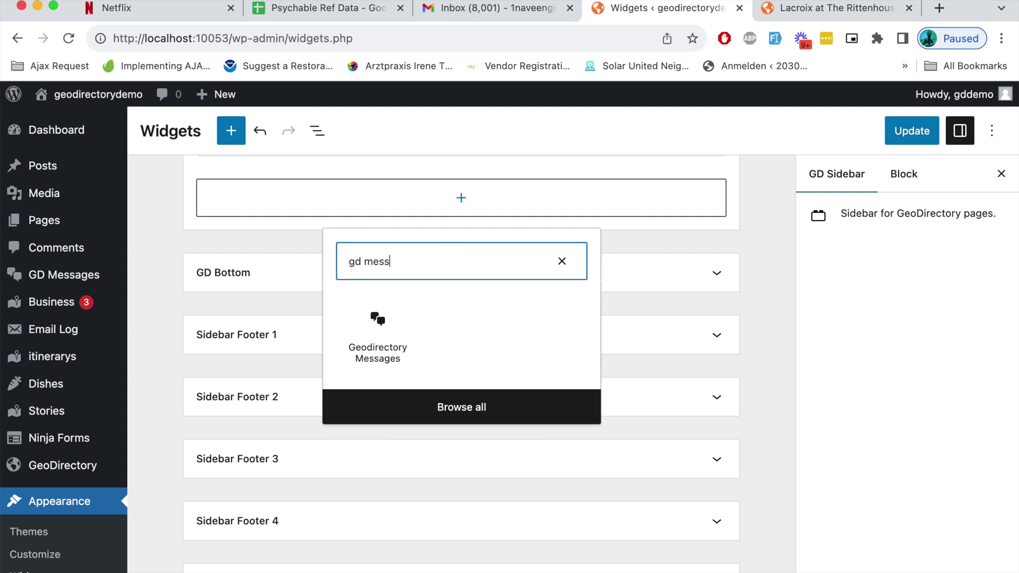
key("Return")
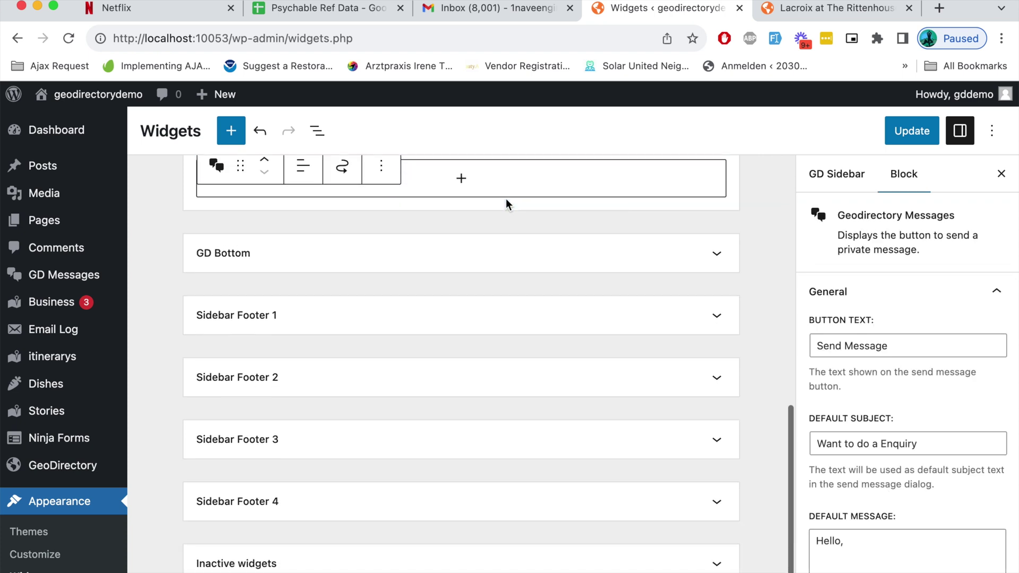
scroll(748, 295, "down", 2)
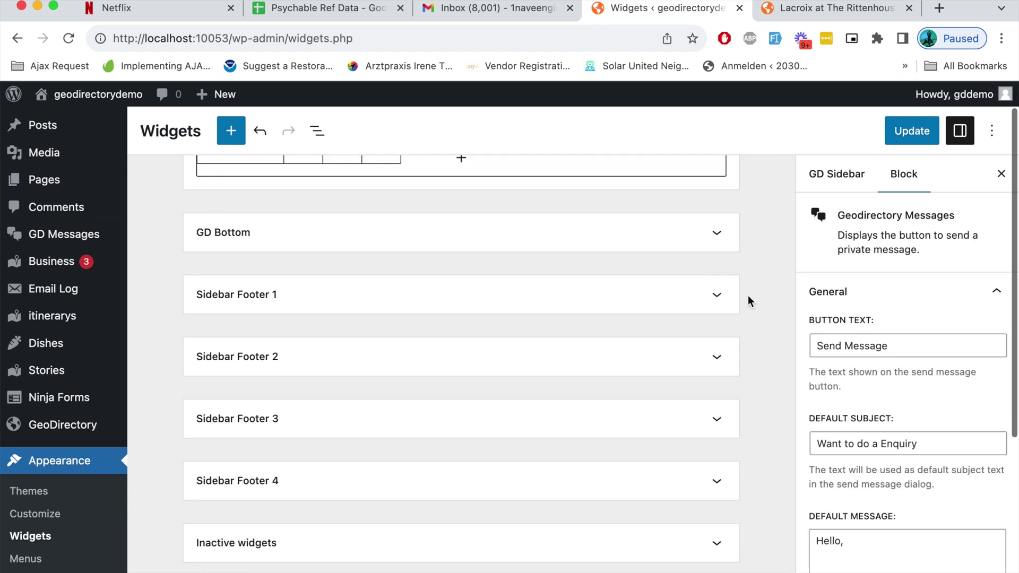
scroll(862, 347, "down", 2)
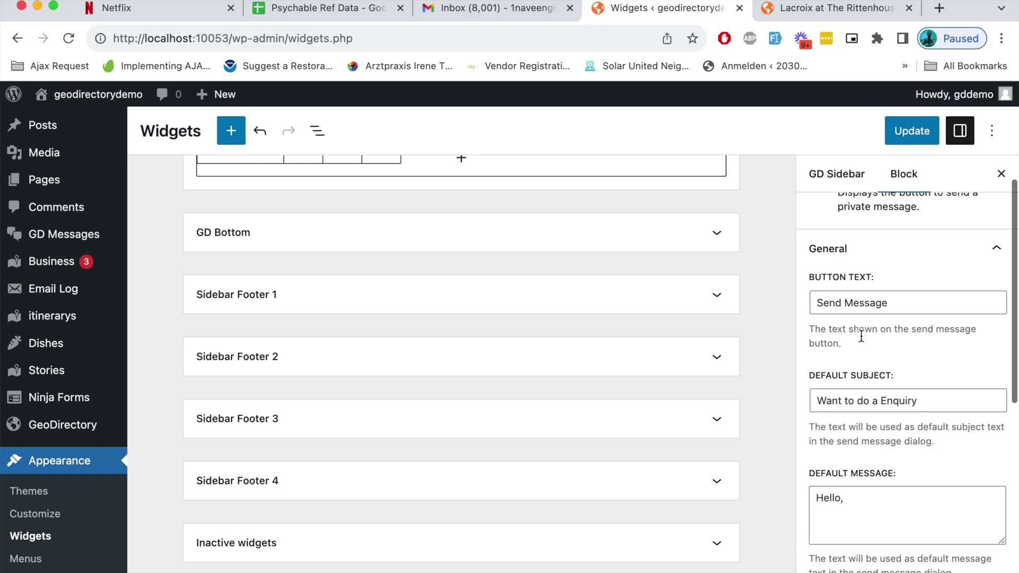
scroll(861, 340, "up", 1)
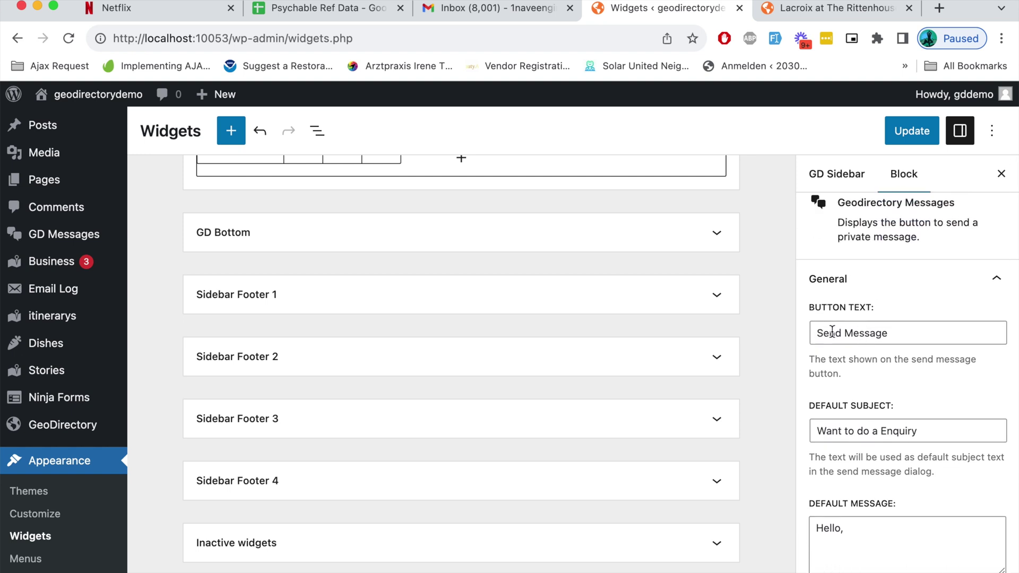
triple_click(860, 333)
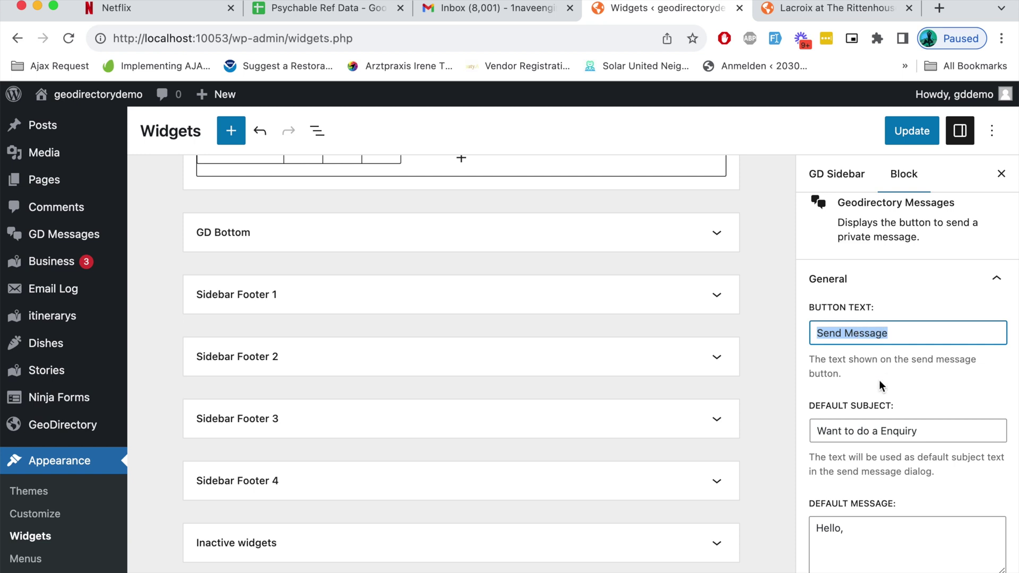
scroll(882, 387, "down", 5)
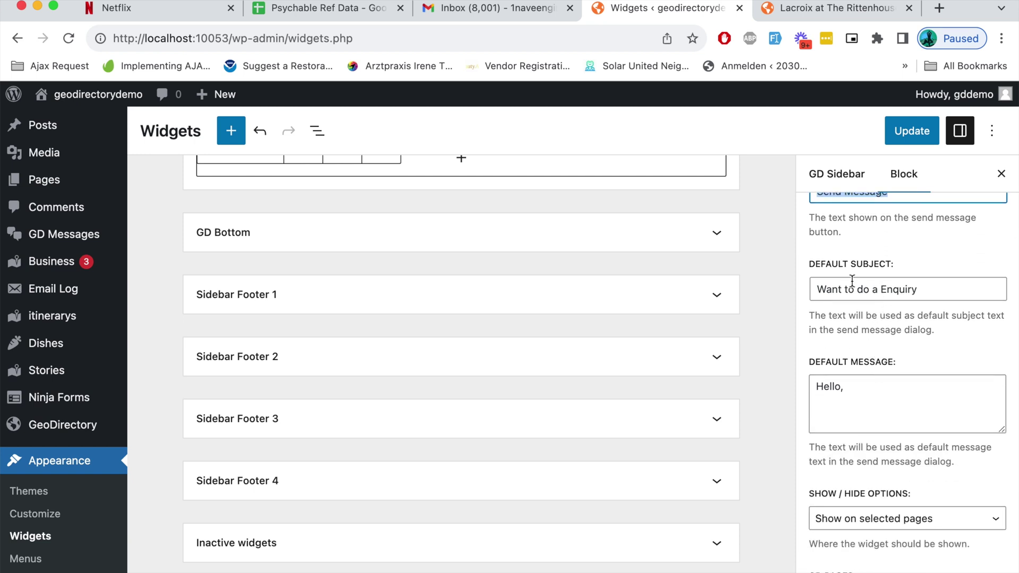
left_click(901, 390)
triple_click(901, 390)
scroll(901, 390, "down", 4)
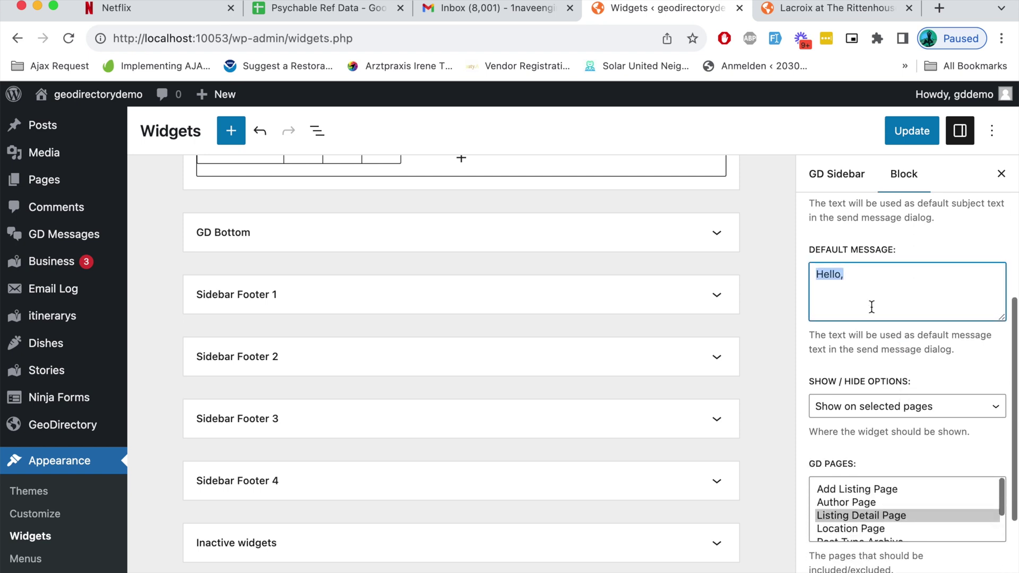
left_click(866, 291)
scroll(868, 289, "down", 4)
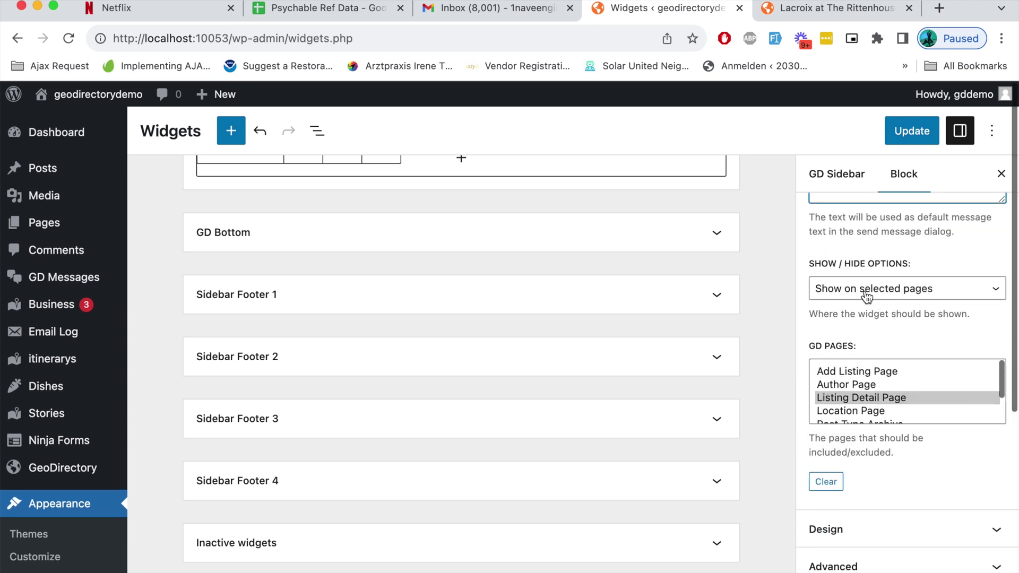
scroll(866, 276, "down", 10)
left_click(862, 245)
left_click(875, 295)
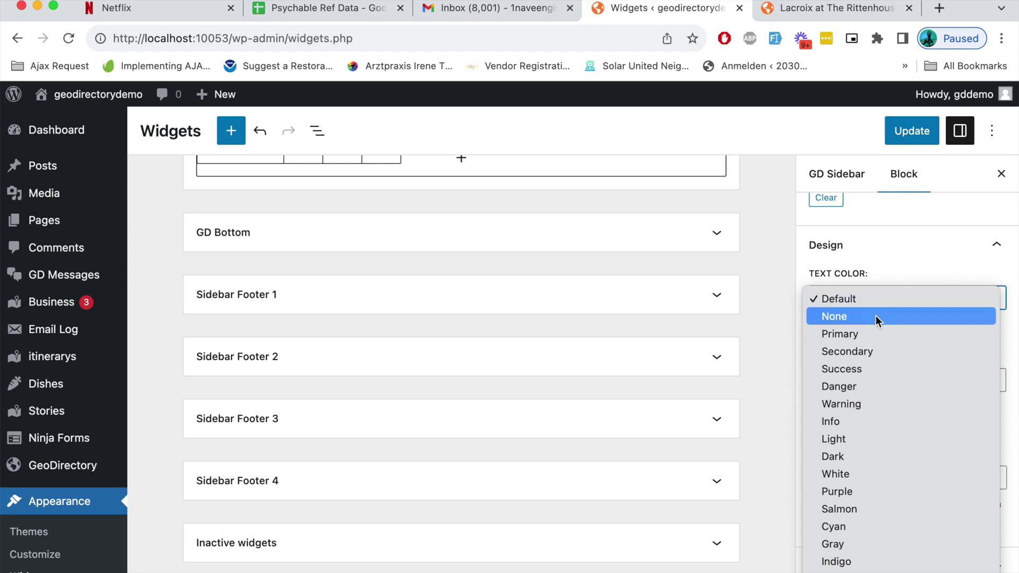
left_click(883, 273)
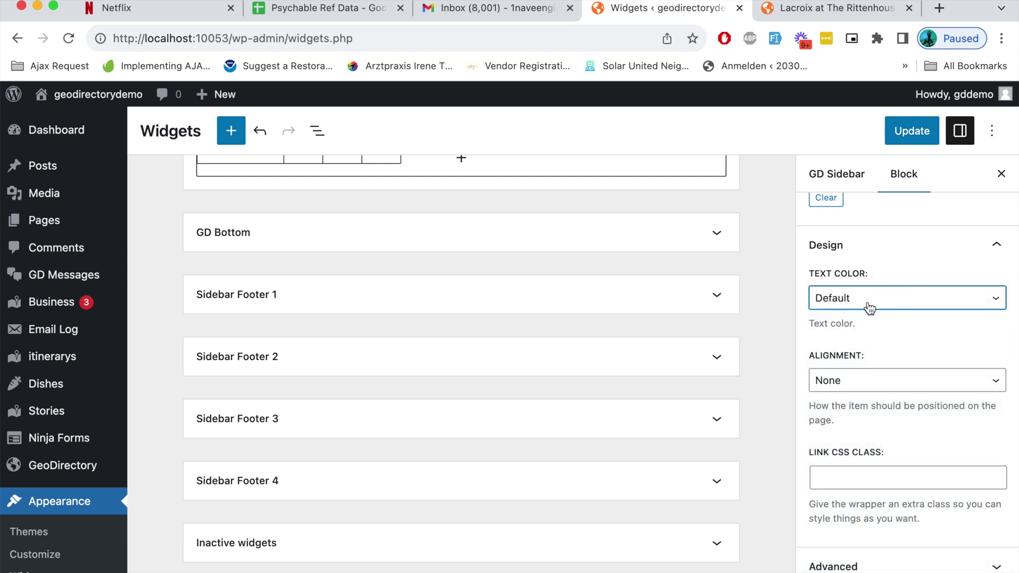
scroll(719, 230, "up", 15)
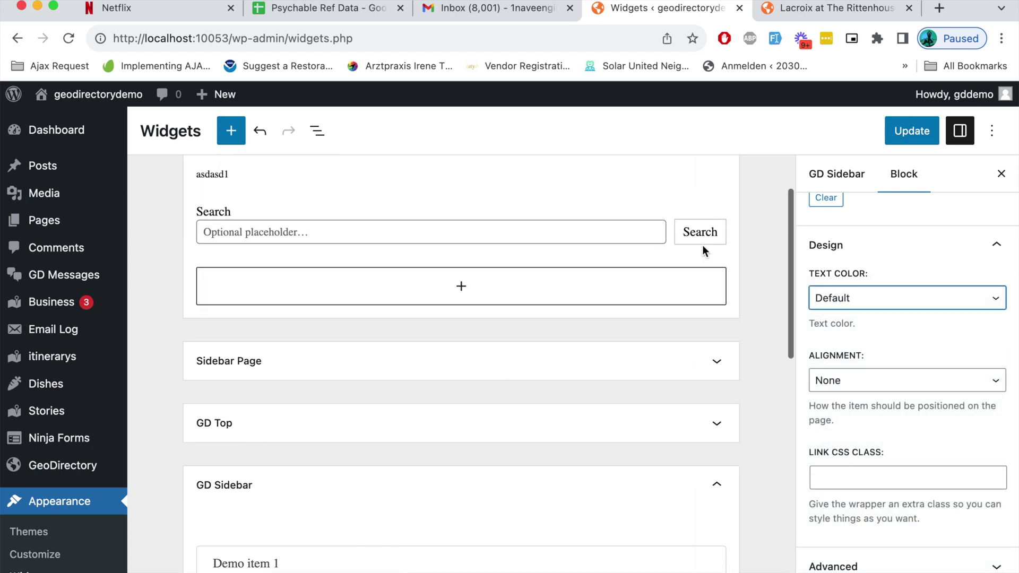
Step: Move the Geodirectory Messages block above Demo item 1, then view the Lacroix at The Rittenhouse listing
scroll(685, 356, "down", 3)
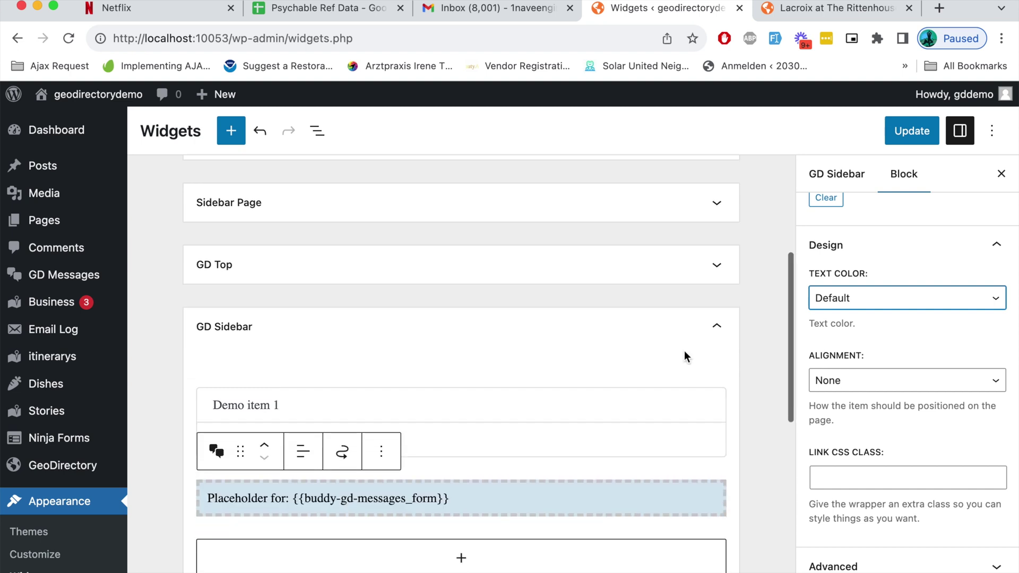
left_click(265, 450)
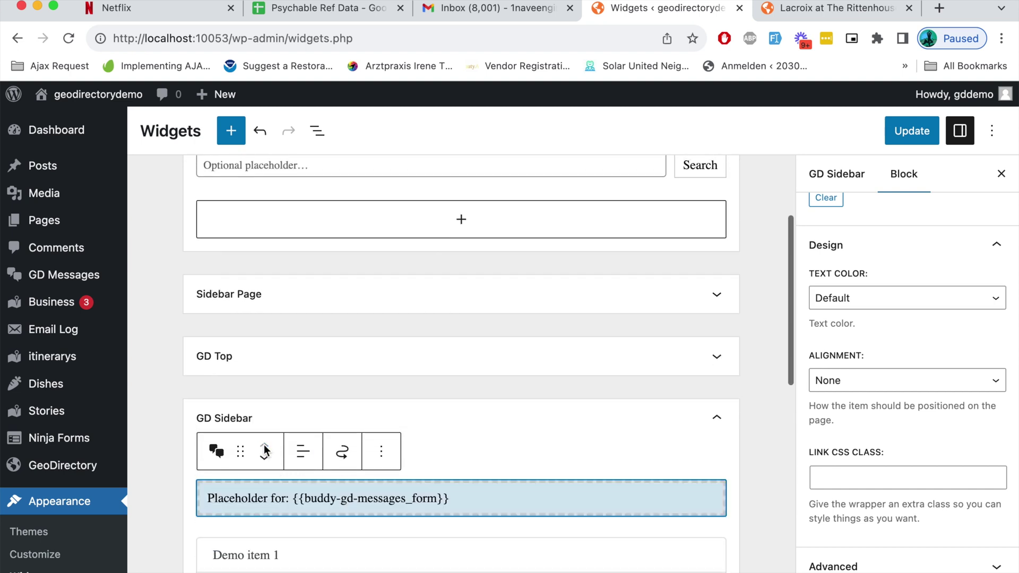
scroll(259, 518, "down", 3)
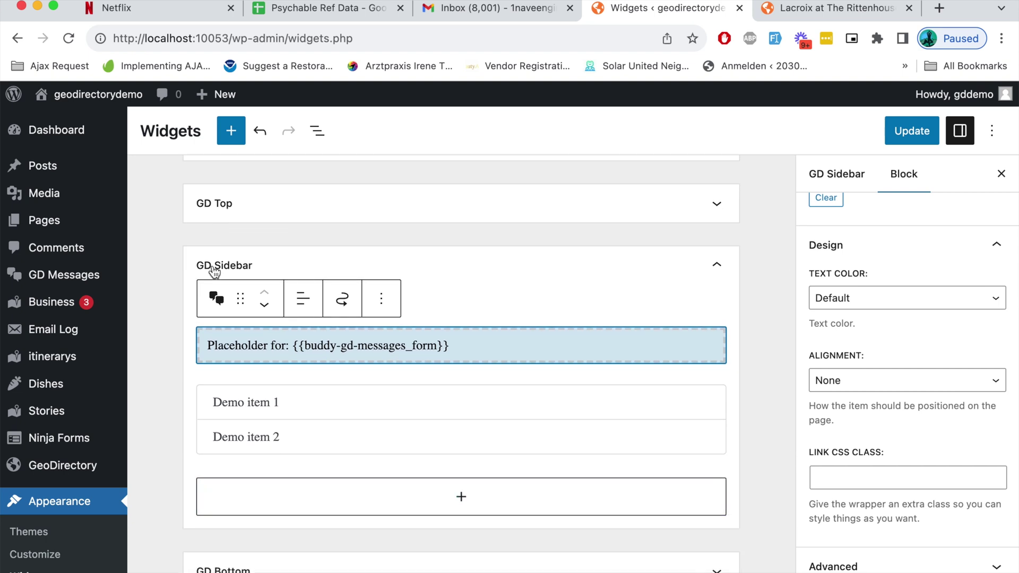
left_click(286, 389)
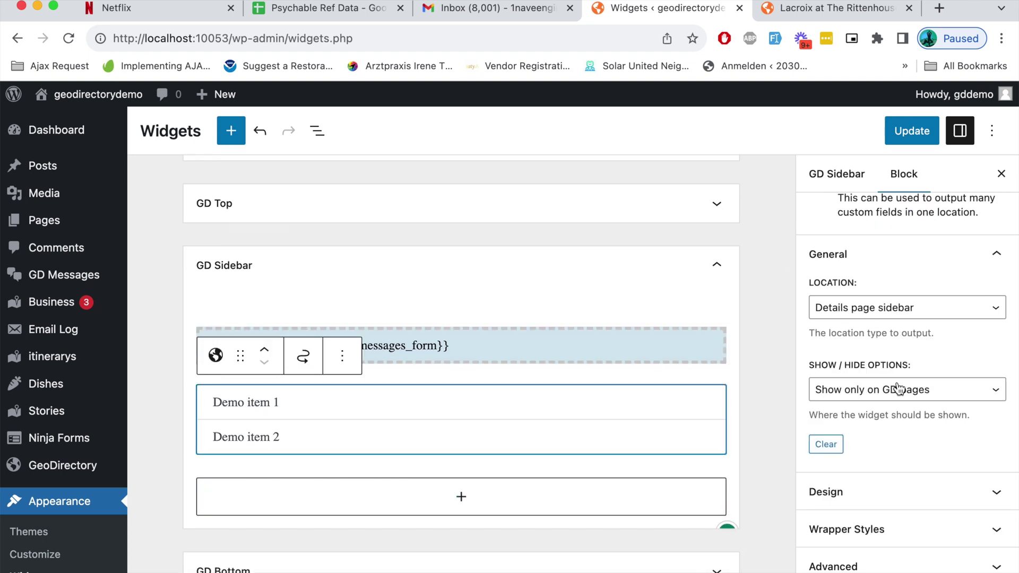
scroll(915, 285, "up", 1)
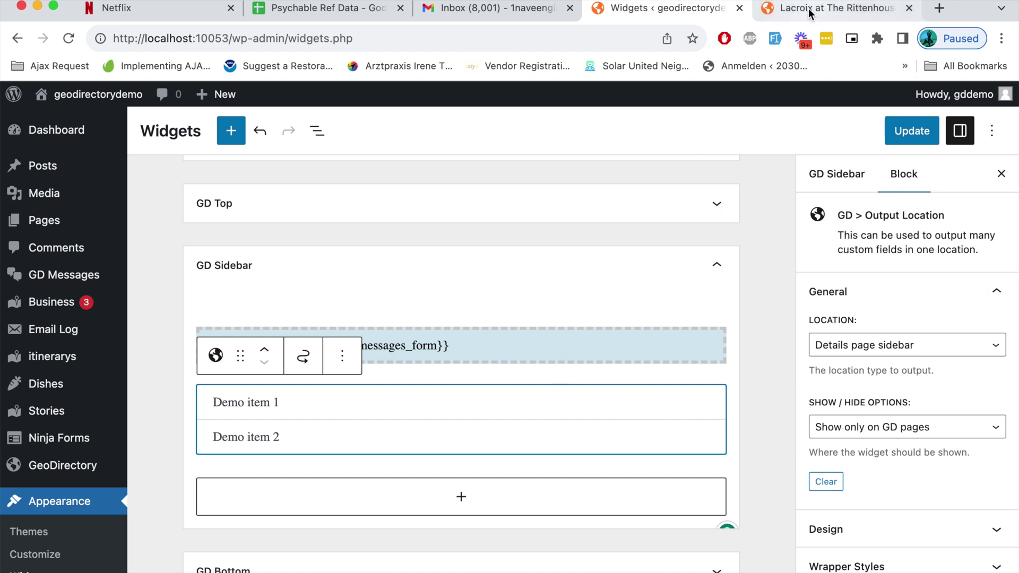
left_click(811, 9)
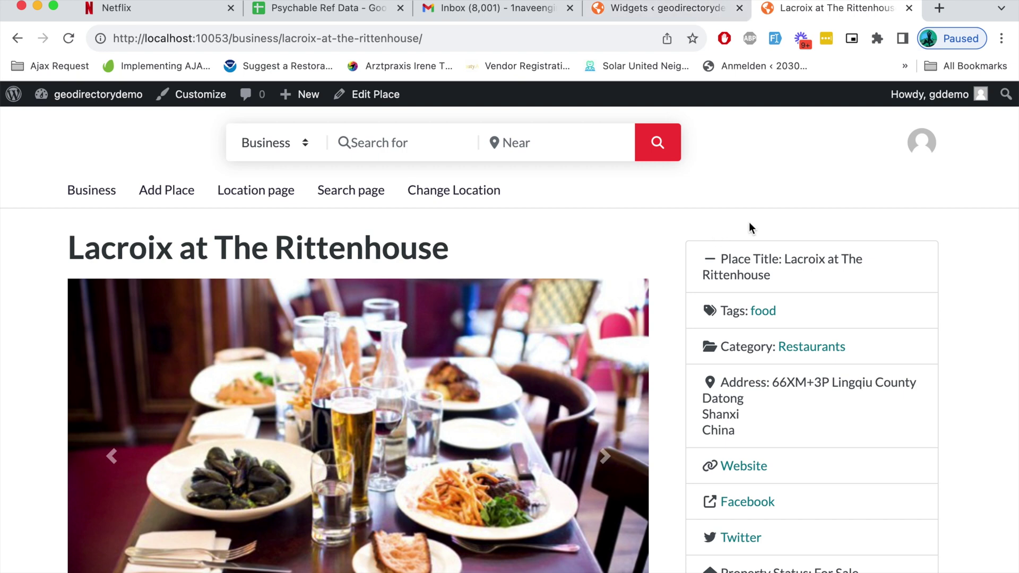
Step: Save the widget changes, reload the Lacroix at The Rittenhouse listing and select its address
left_click(685, 9)
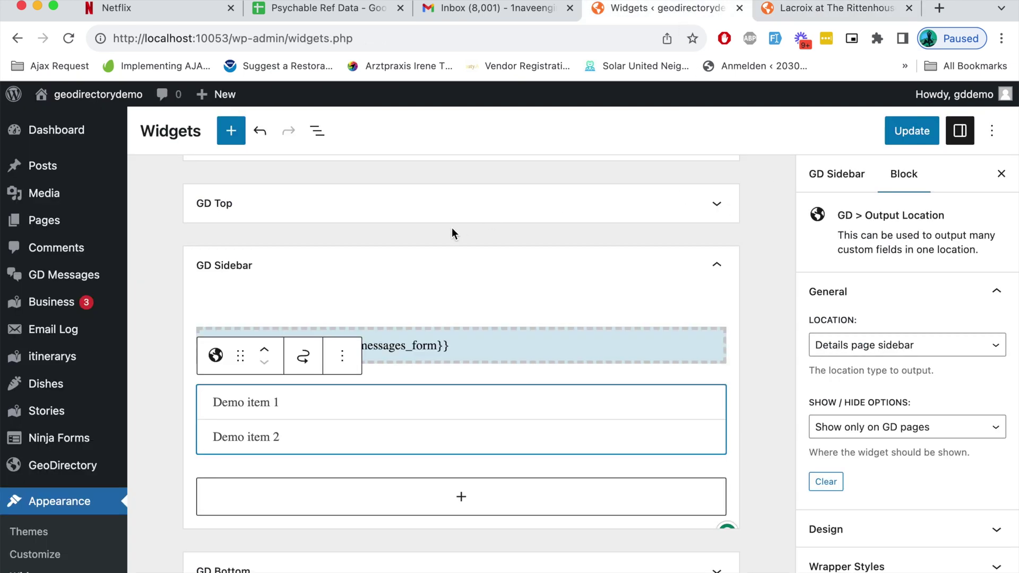
left_click(914, 132)
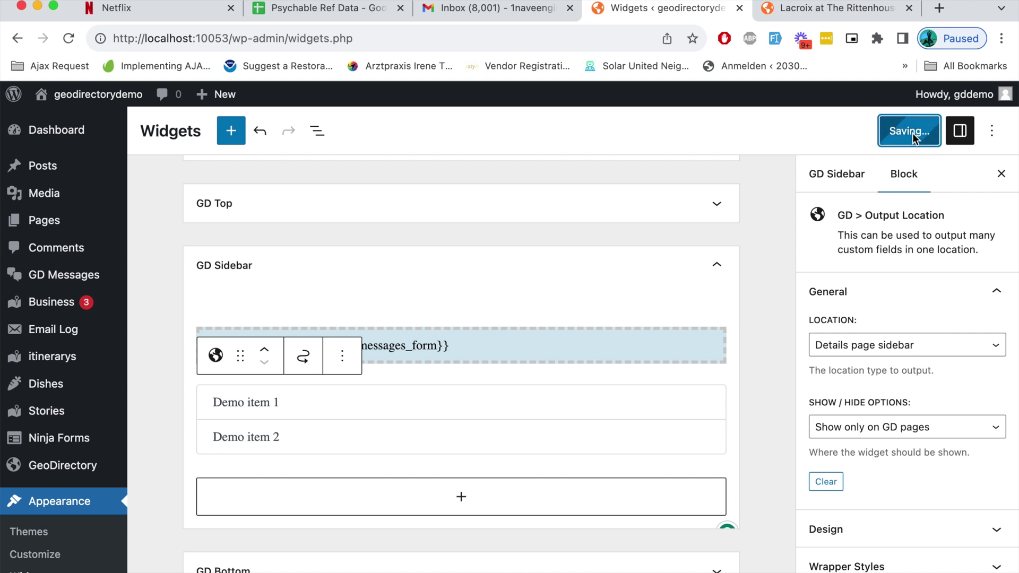
left_click(840, 10)
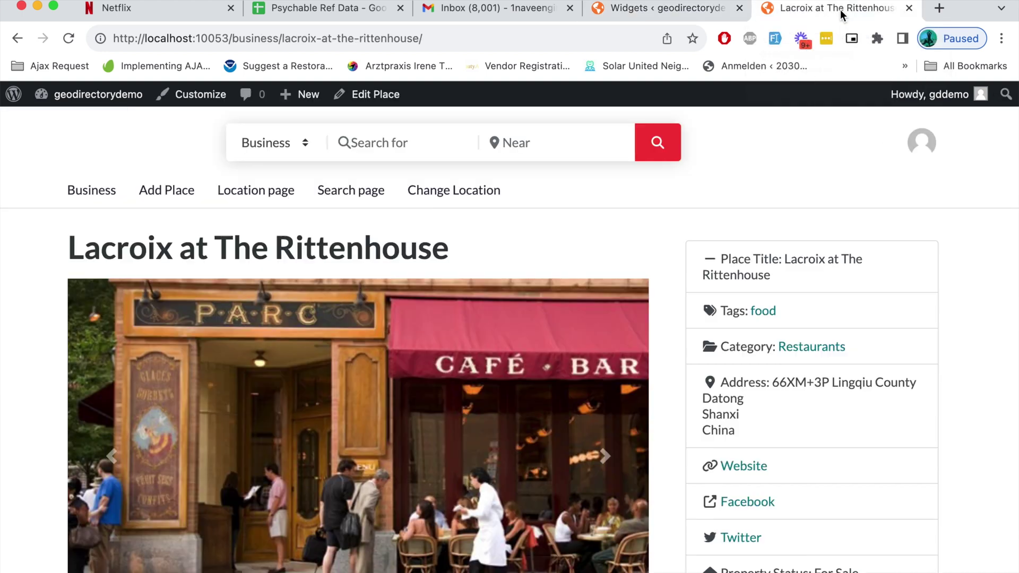
left_click(69, 38)
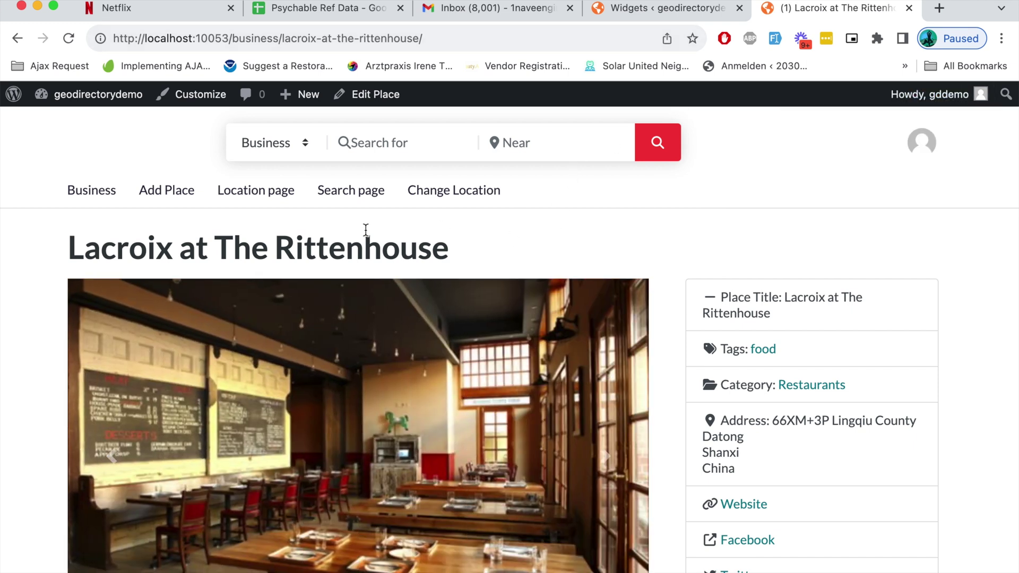
left_click(550, 30)
key("cmd+c")
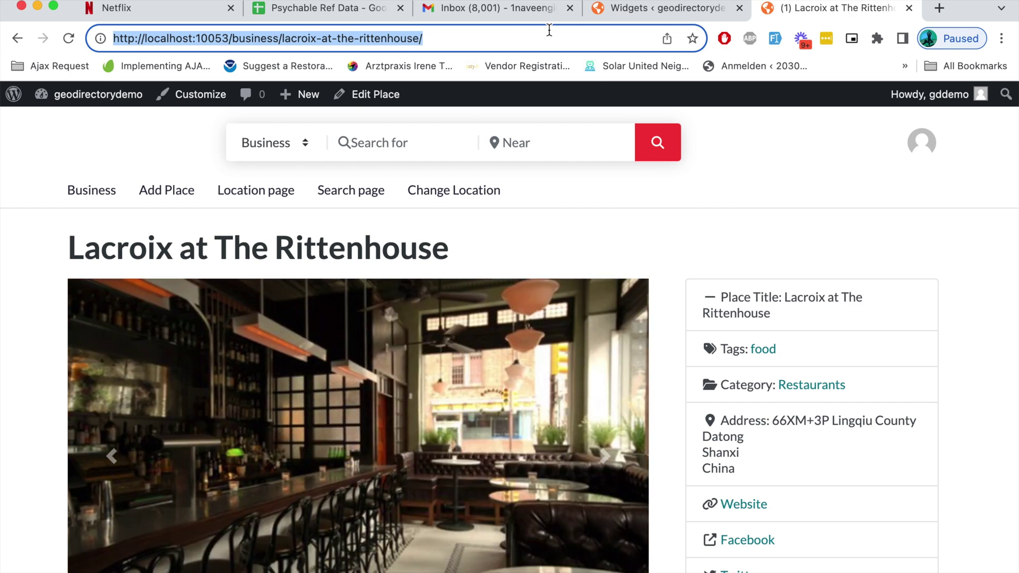
Step: Load the copied listing address in a new incognito window as a logged-out visitor
key("cmd+shift+n")
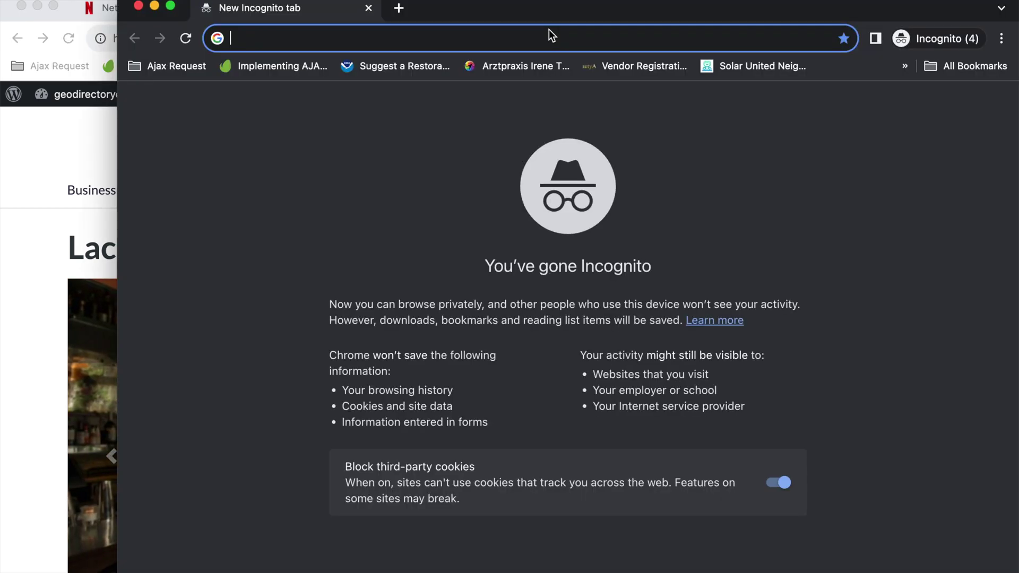
key("cmd+v")
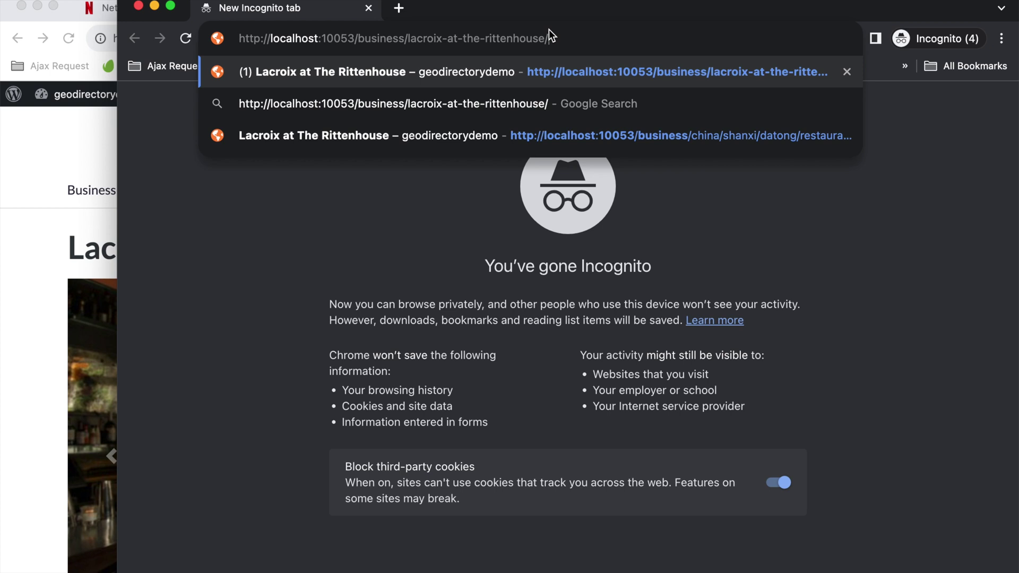
key("Return")
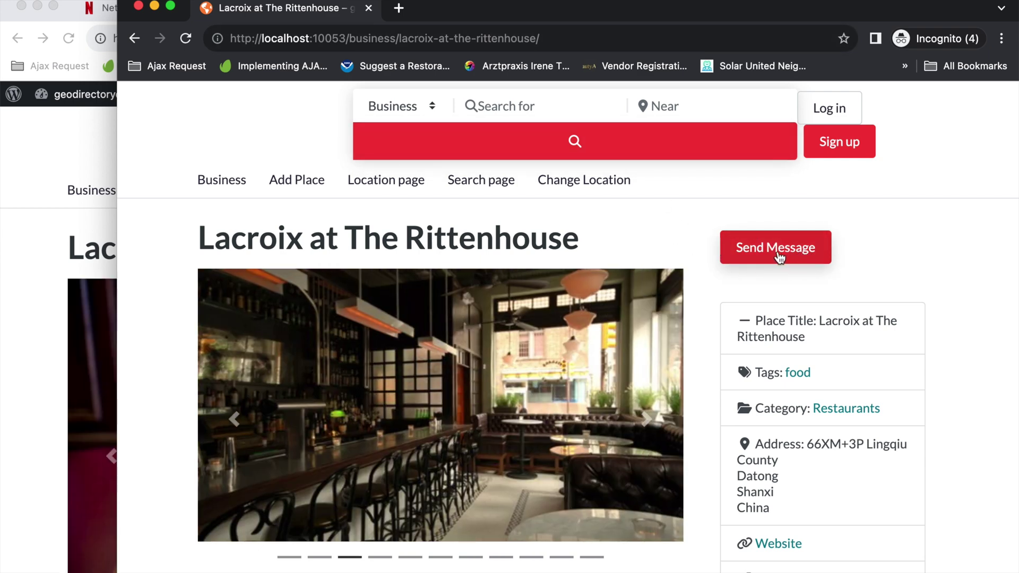
Step: Try Send Message on the listing, then enter the visitor account's username at the login prompt
left_click(782, 258)
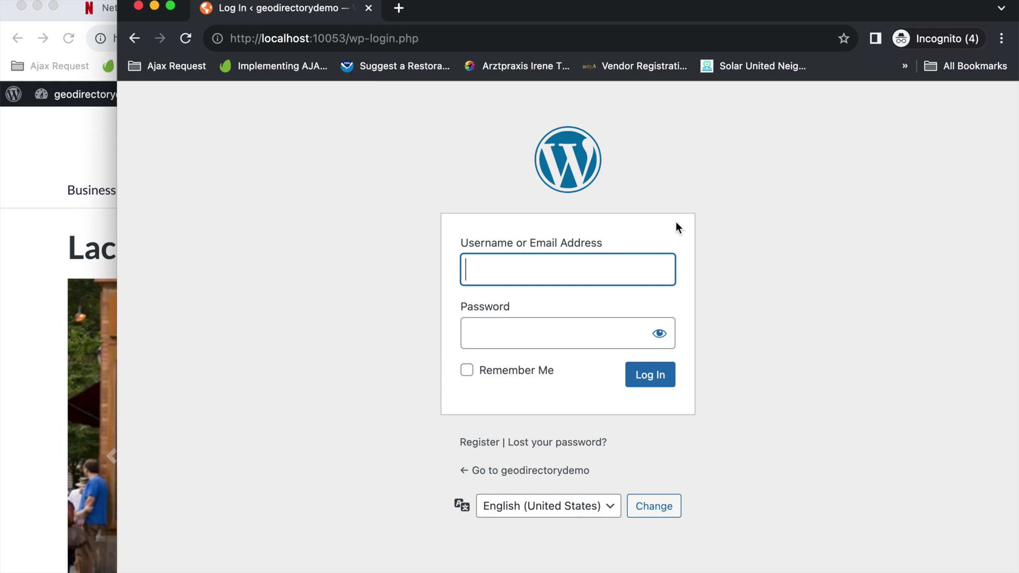
left_click(132, 39)
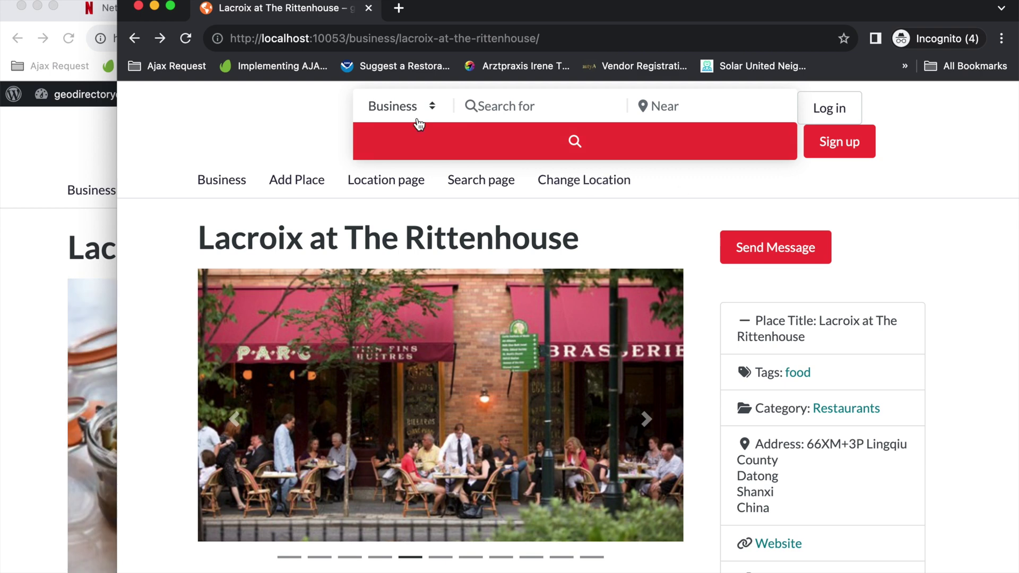
left_click(778, 246)
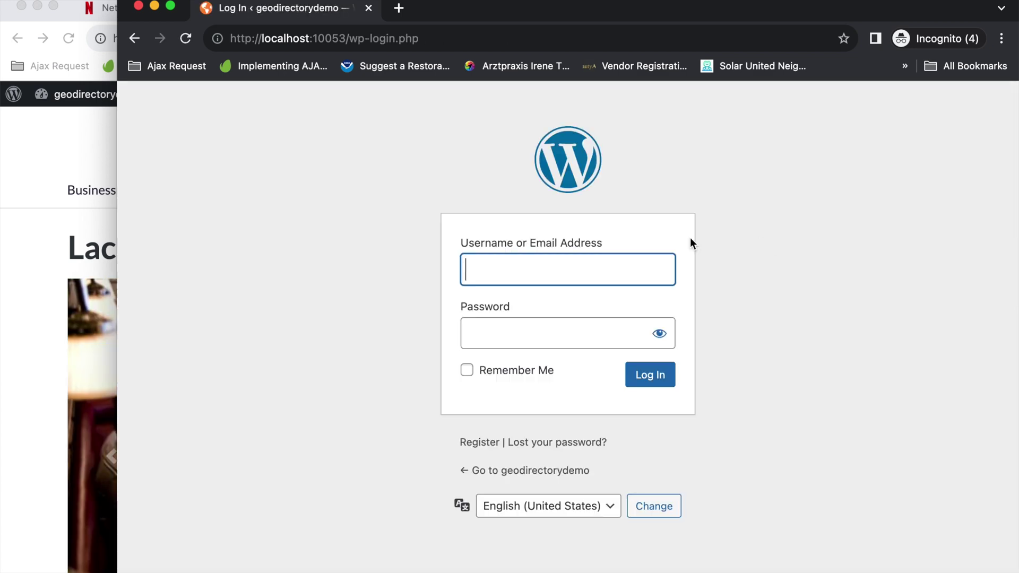
left_click(584, 268)
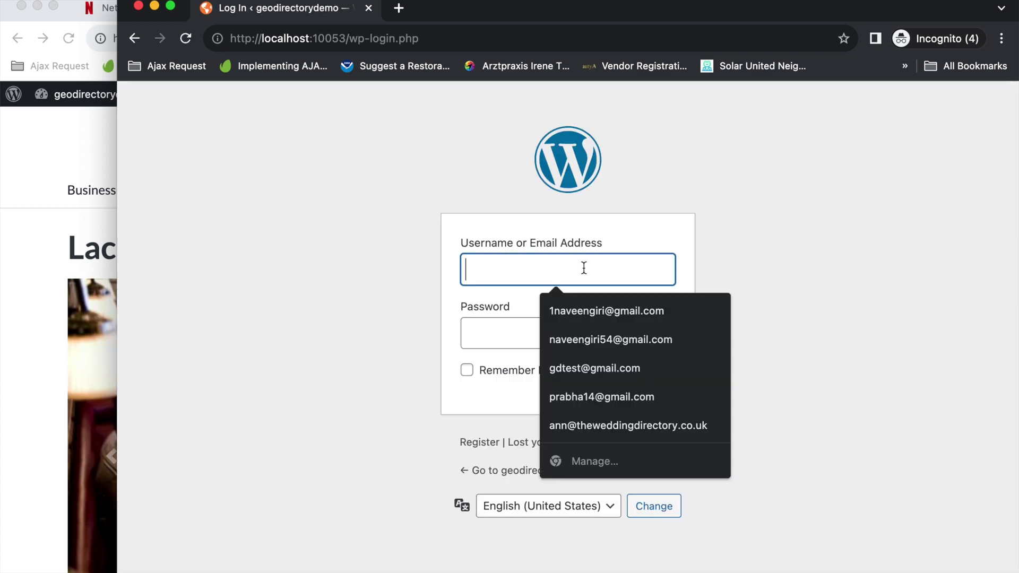
type("naveen")
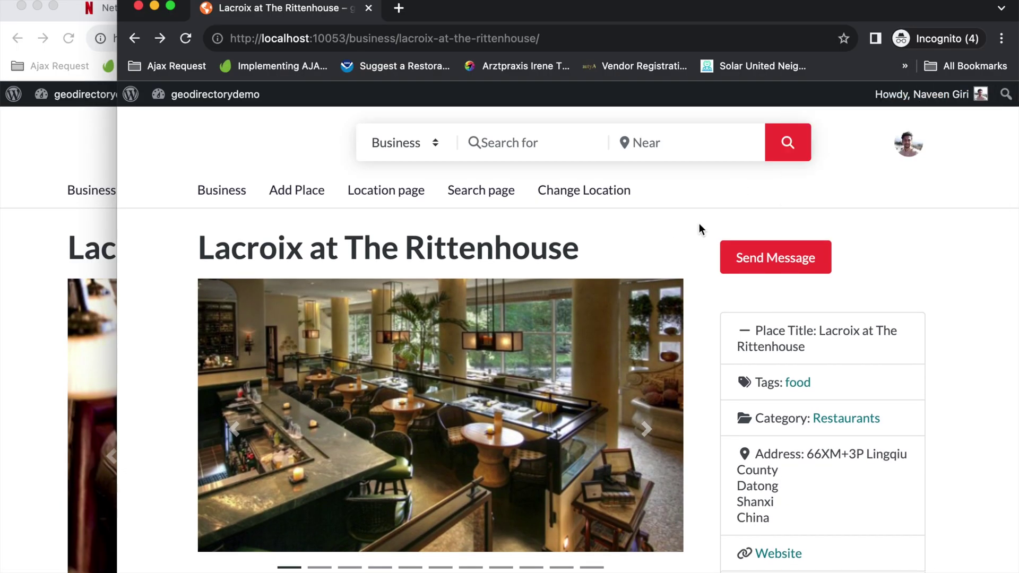
Step: Send the listing author the message "Hi Listing Author 🙂" with the slightly smiling emoji
left_click(737, 265)
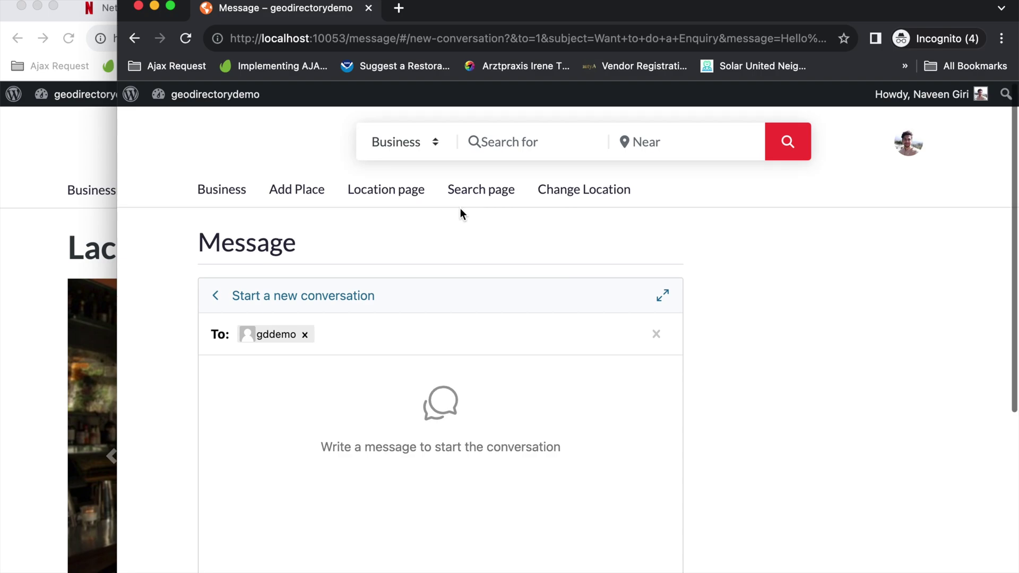
scroll(460, 208, "down", 5)
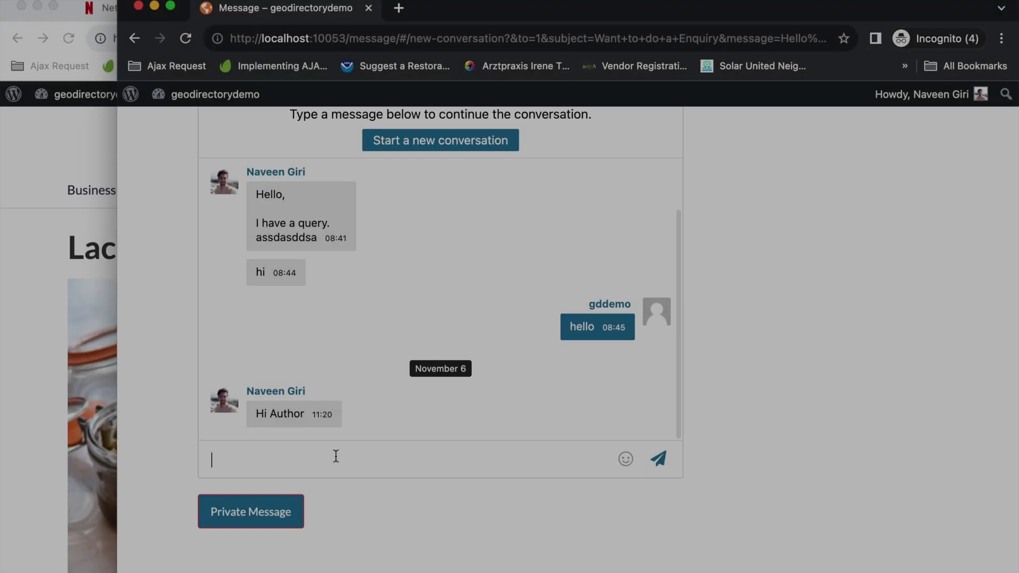
type("i.")
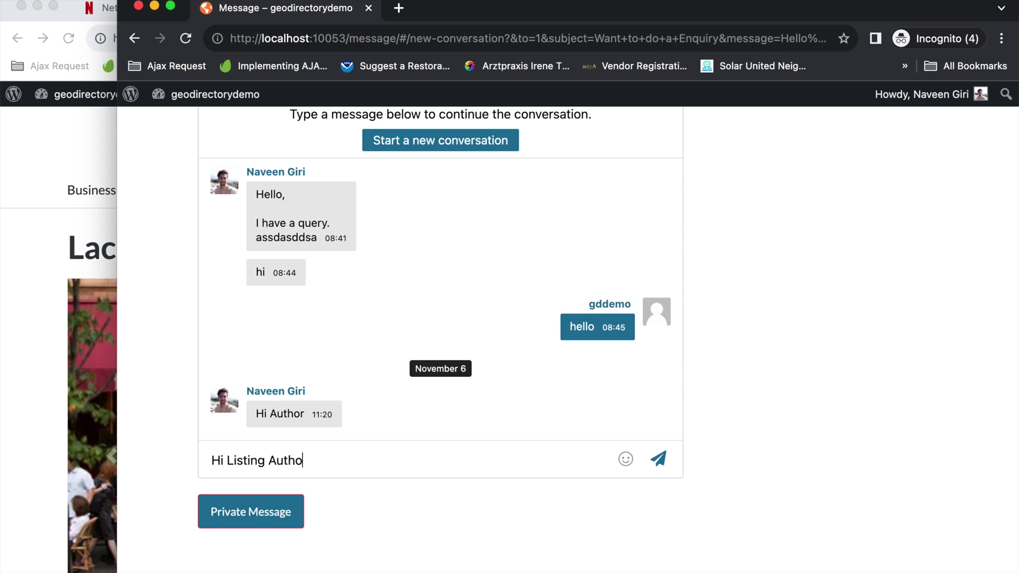
key("BackSpace")
key("BackSpace")
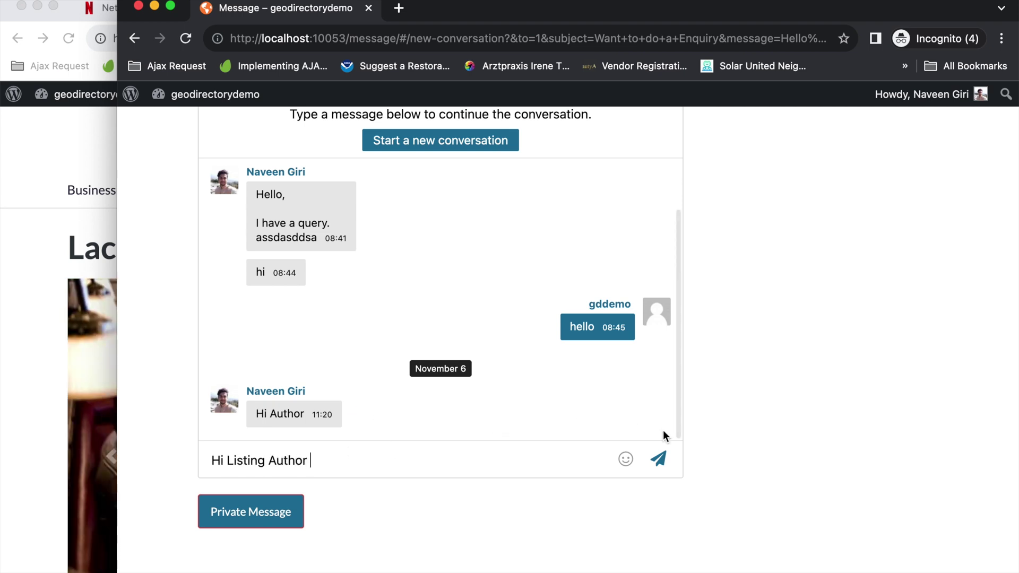
left_click(635, 461)
scroll(615, 341, "up", 2)
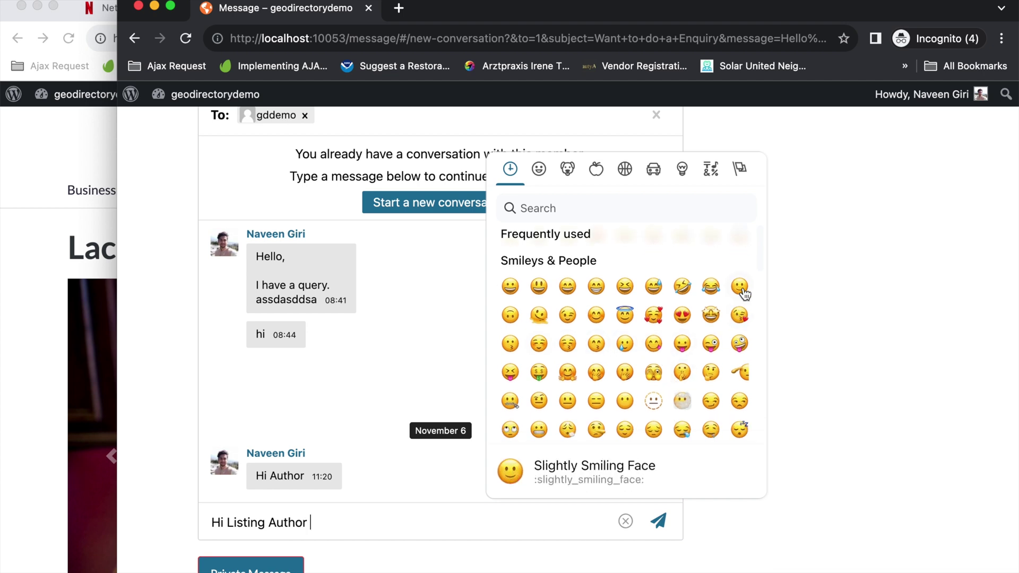
left_click(742, 288)
key("Return")
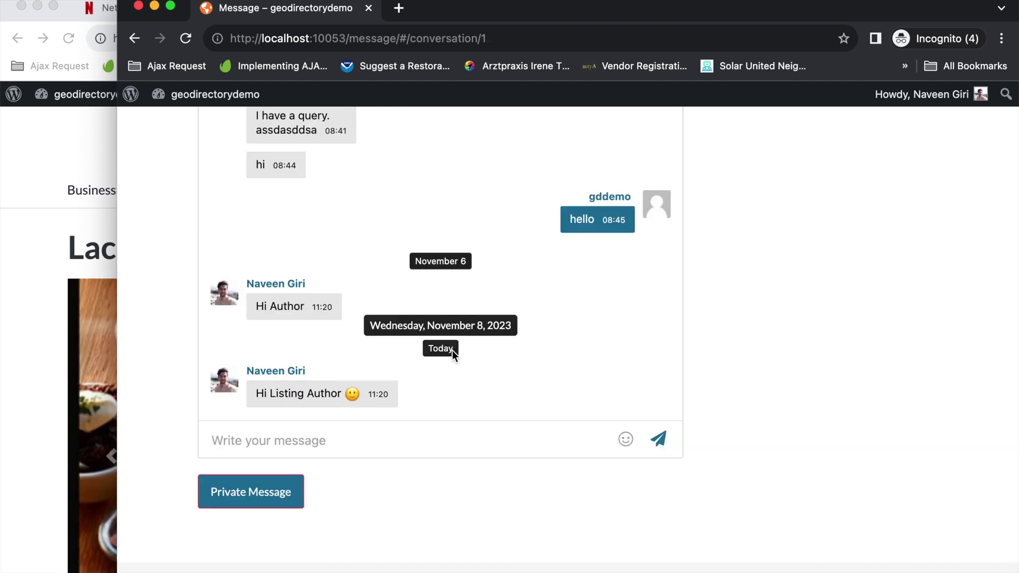
Step: Return to the conversation list, then bring up the listing author's browser window
scroll(404, 388, "up", 6)
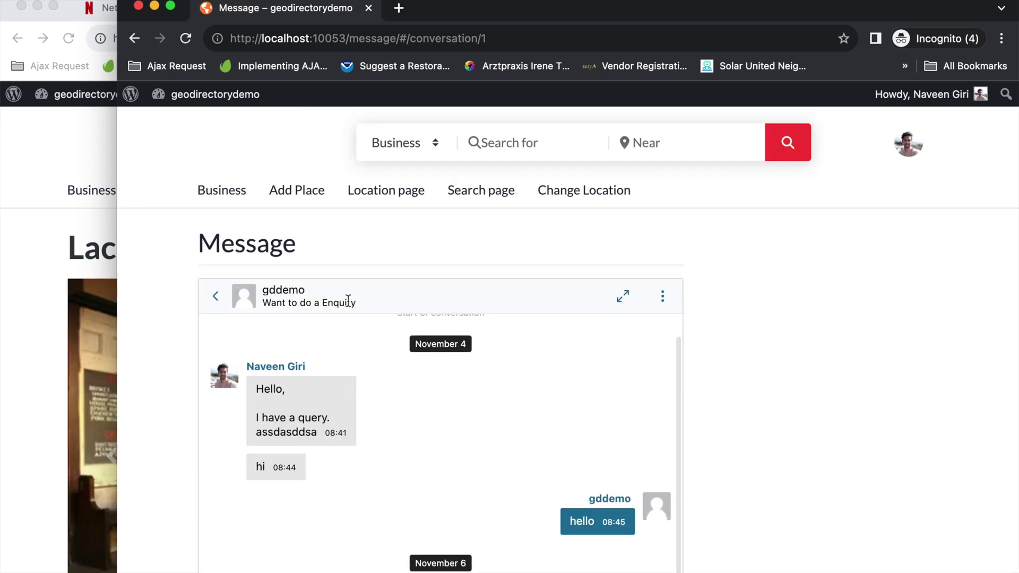
left_click(215, 296)
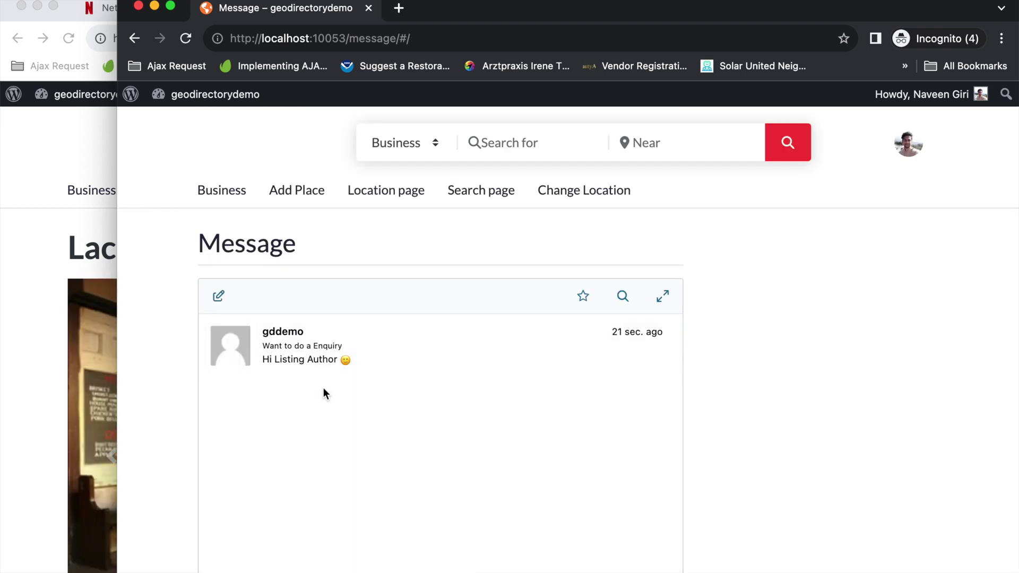
scroll(293, 419, "down", 2)
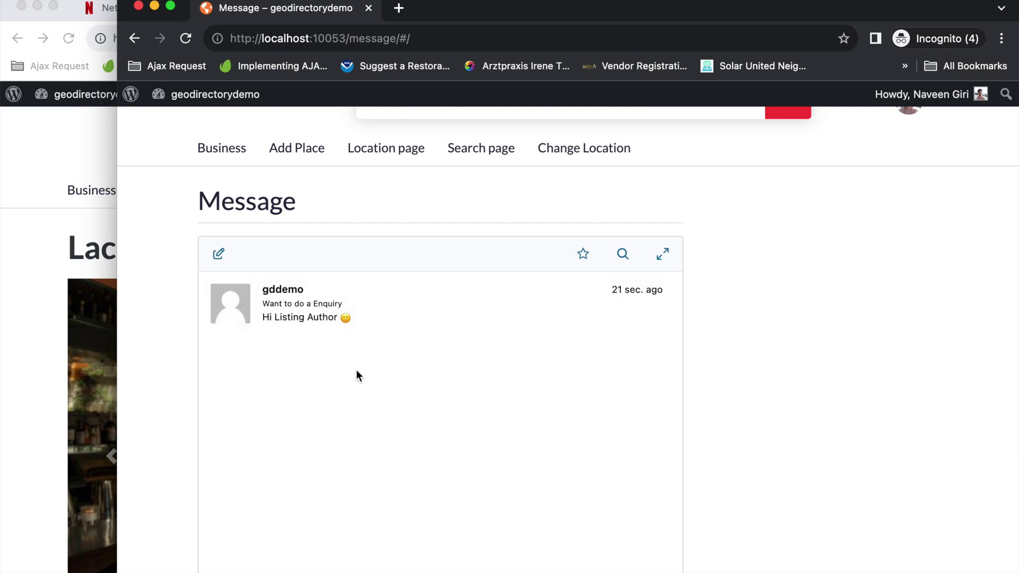
scroll(550, 287, "up", 2)
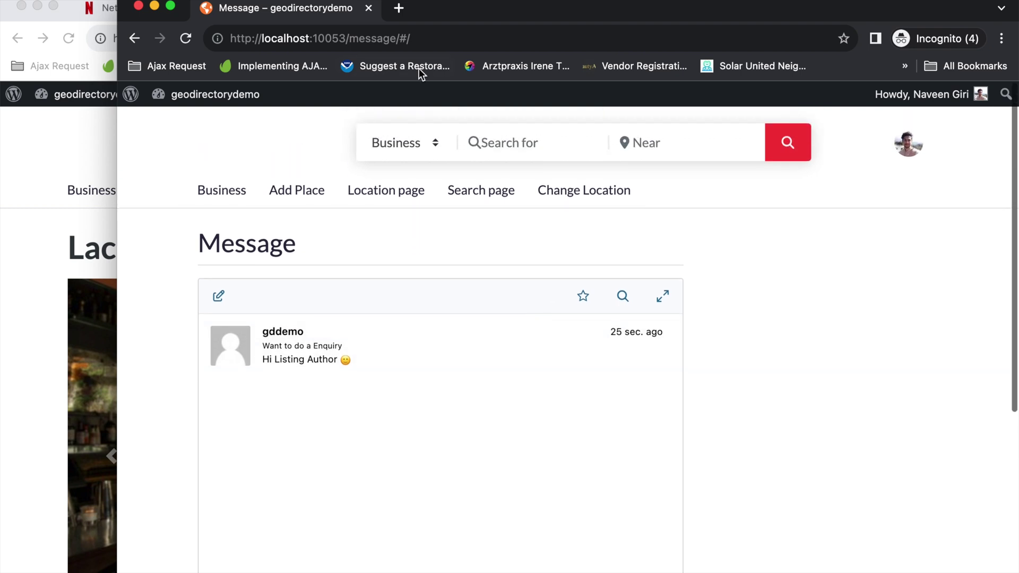
key("super+grave")
left_click(431, 230)
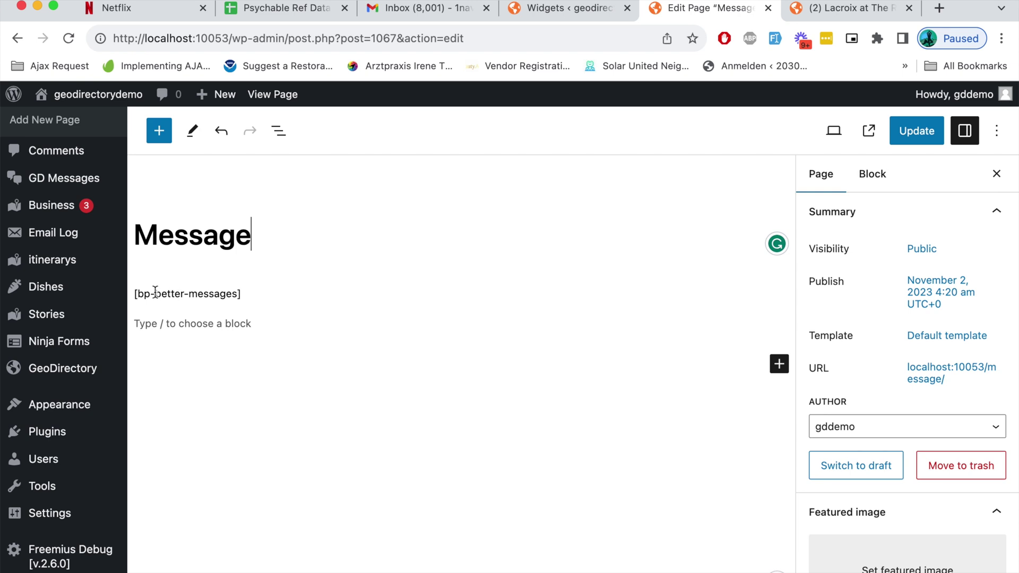
Step: Highlight the [bp-better-messages] shortcode, then open the visitor's conversation with the listing author
left_click_drag(140, 296, 233, 295)
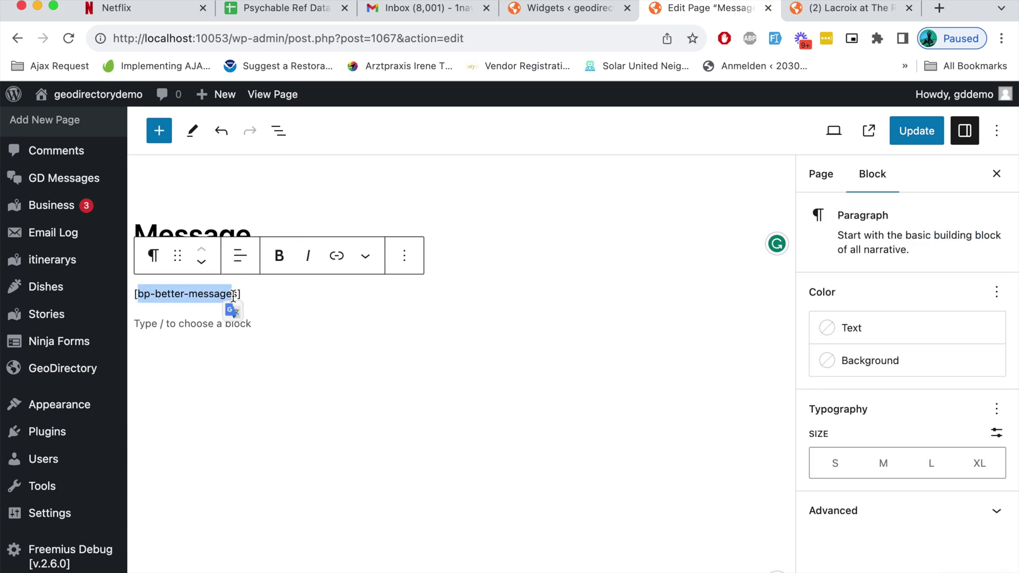
left_click(281, 309)
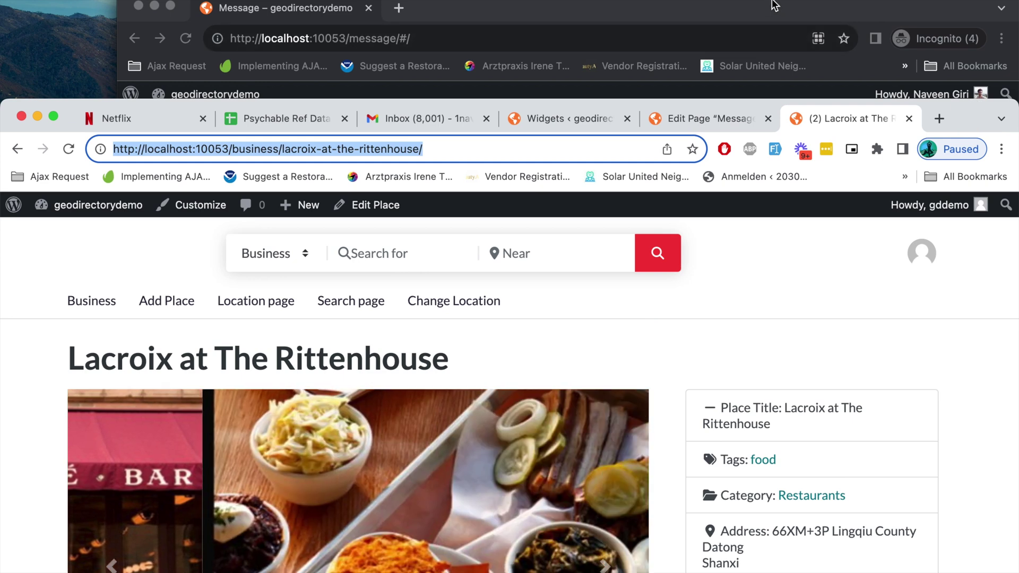
left_click(774, 5)
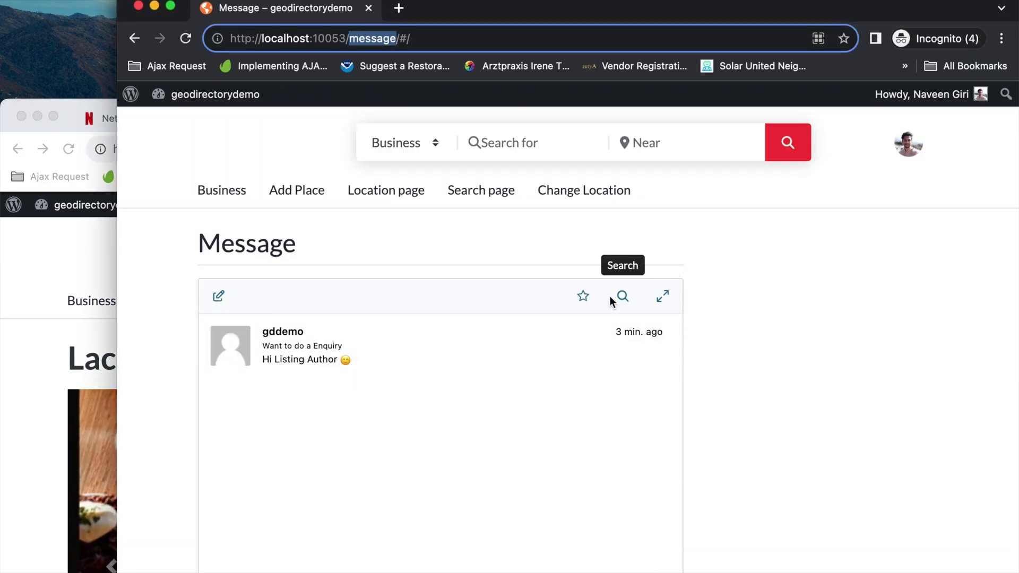
left_click(462, 341)
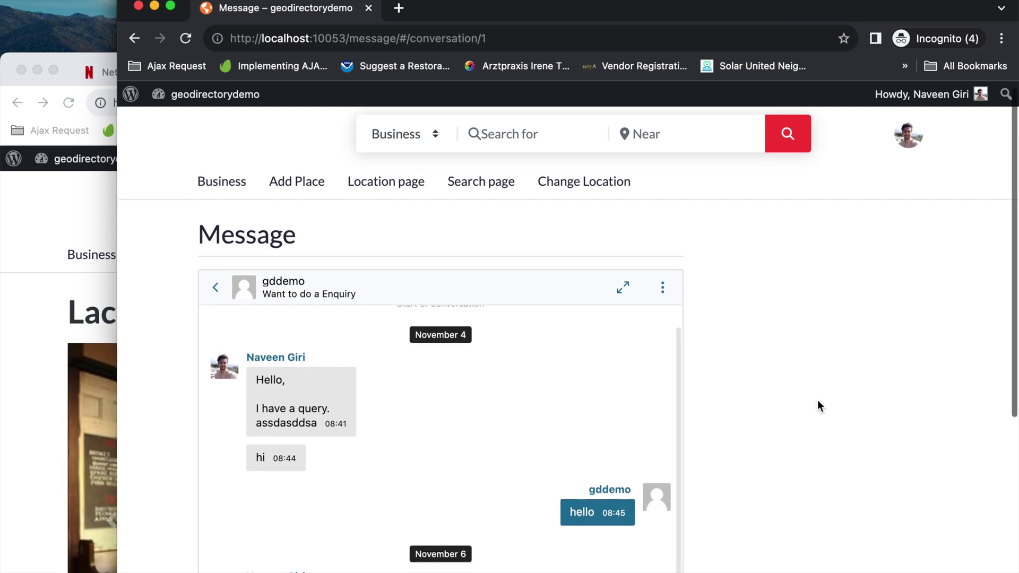
Step: Send 'hi' from the visitor and open the new-message popup in the author's window
scroll(818, 403, "down", 2)
left_click_drag(805, 10, 869, 10)
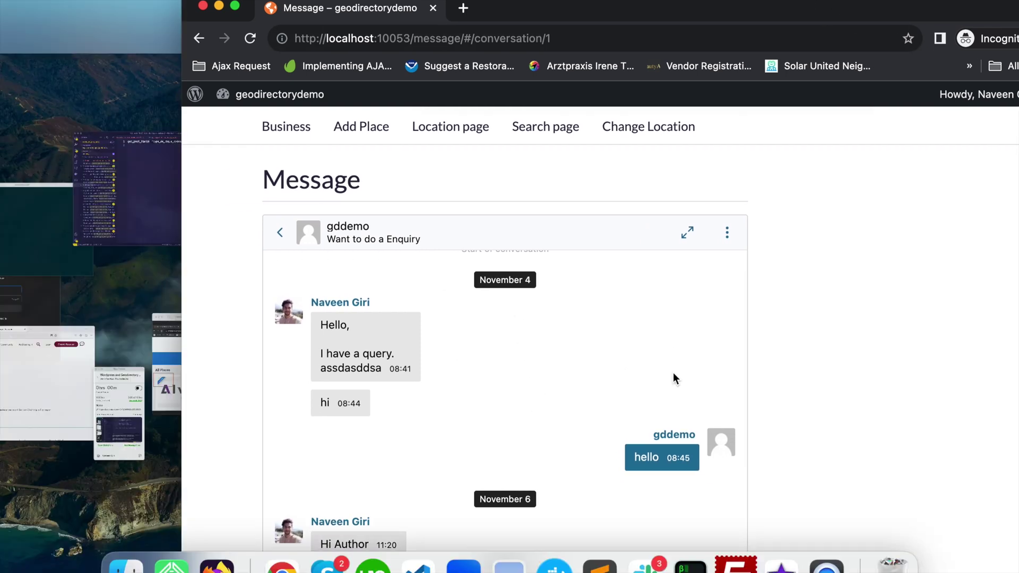
scroll(673, 373, "down", 5)
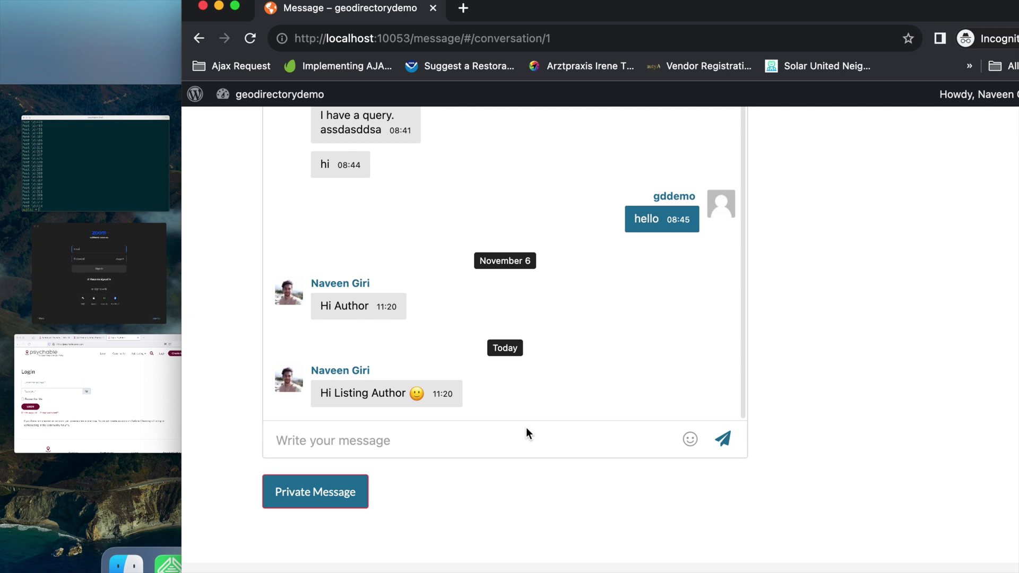
left_click(464, 438)
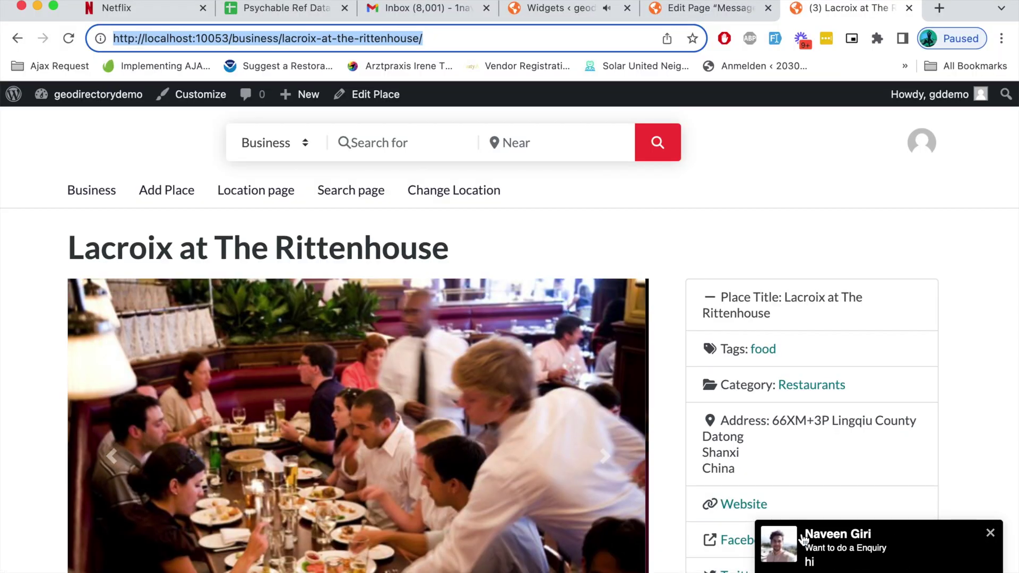
left_click(839, 555)
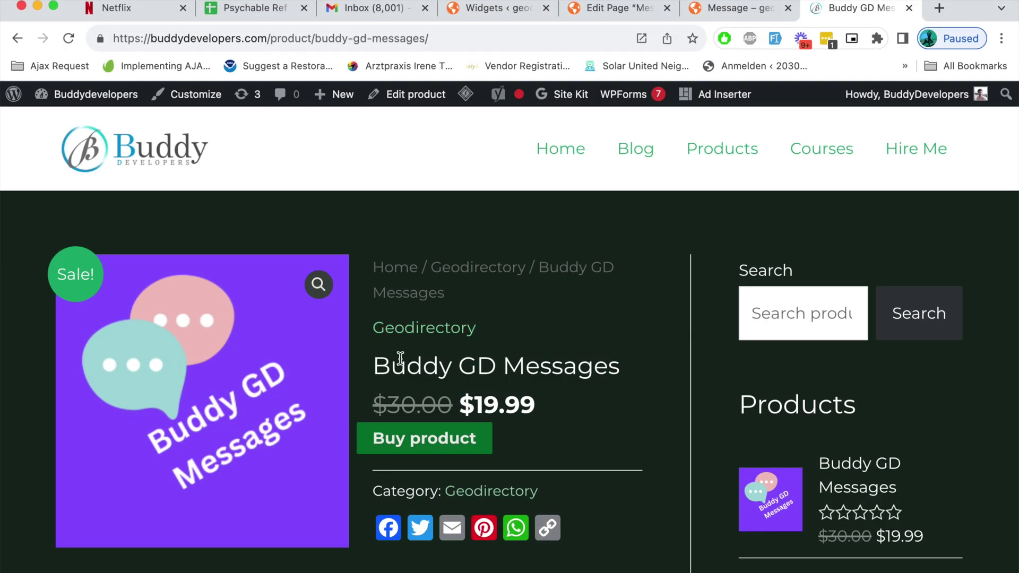
Step: Highlight the Buddy GD Messages title and scroll through its $19.99 product description
triple_click(522, 365)
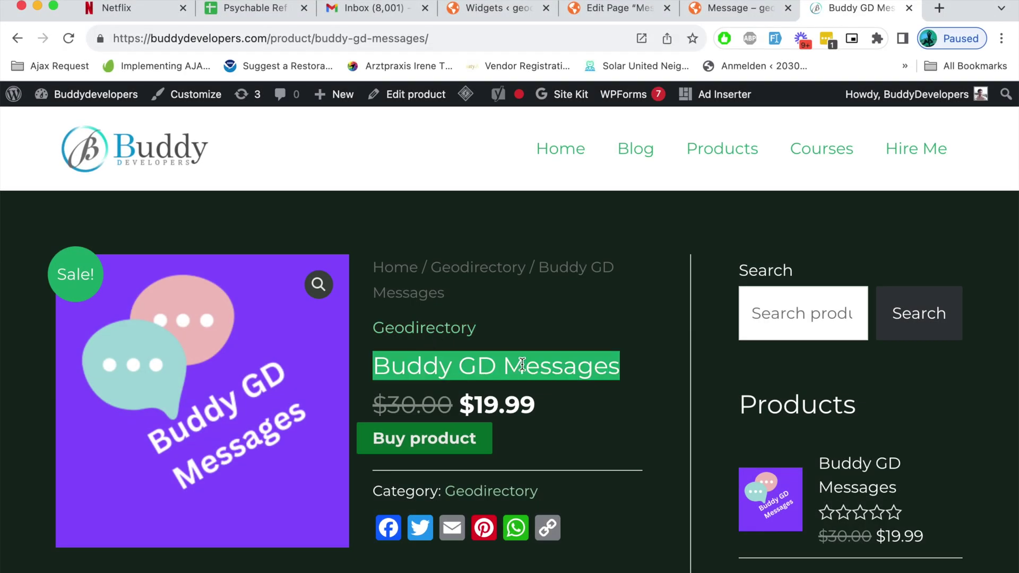
scroll(522, 364, "down", 4)
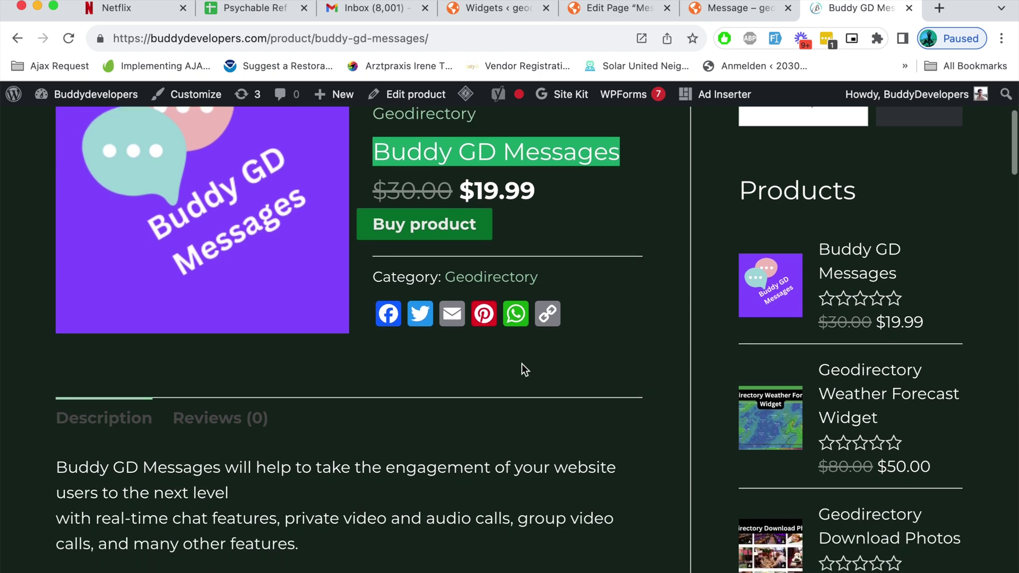
scroll(522, 365, "down", 3)
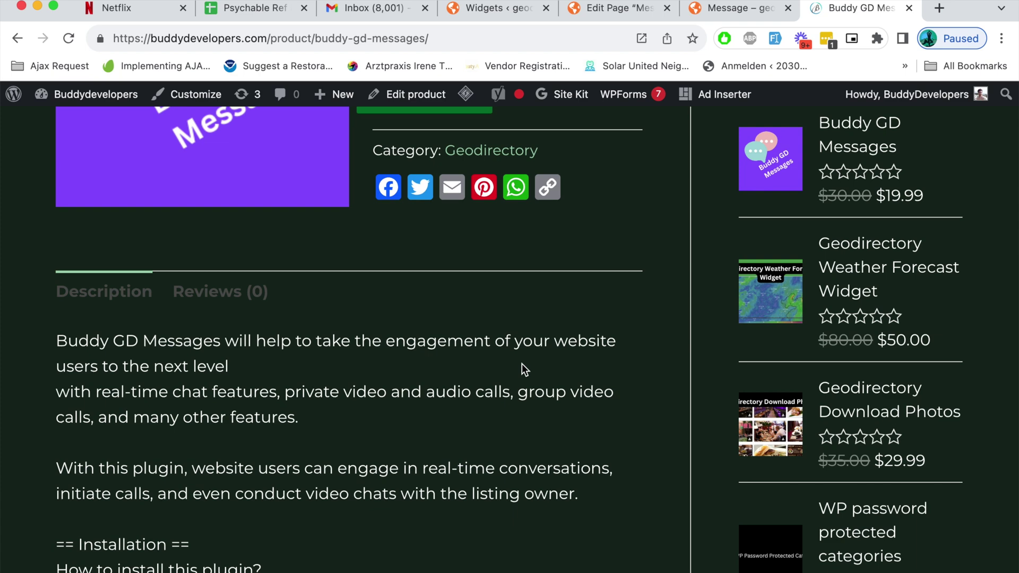
scroll(521, 365, "down", 3)
scroll(522, 364, "up", 10)
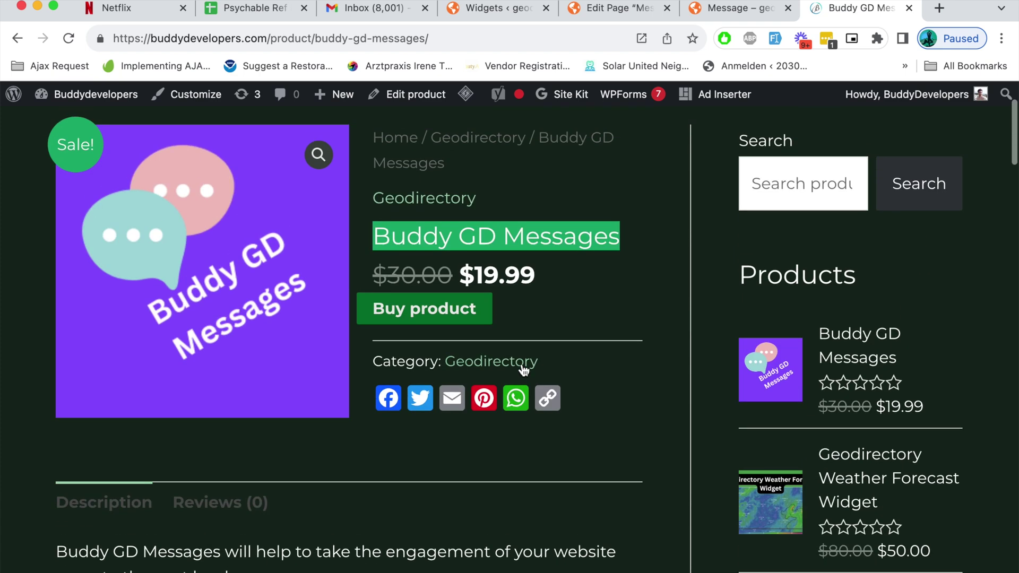
scroll(476, 236, "down", 4)
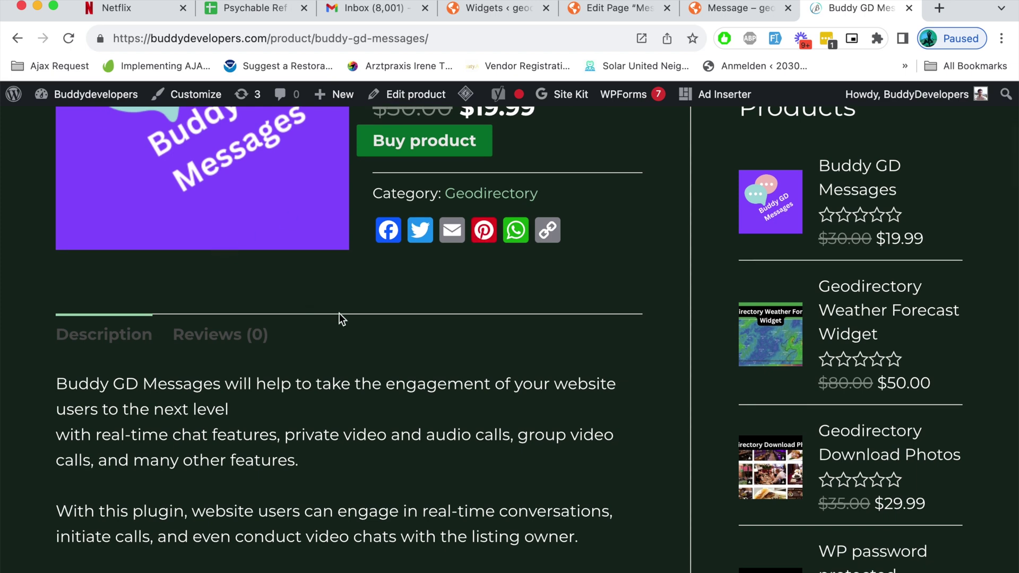
scroll(278, 287, "up", 5)
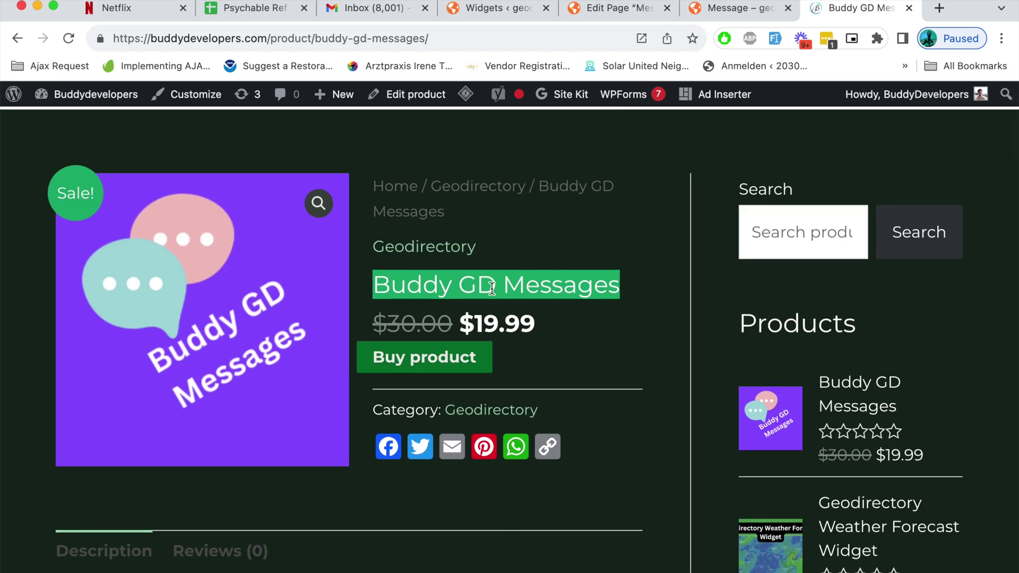